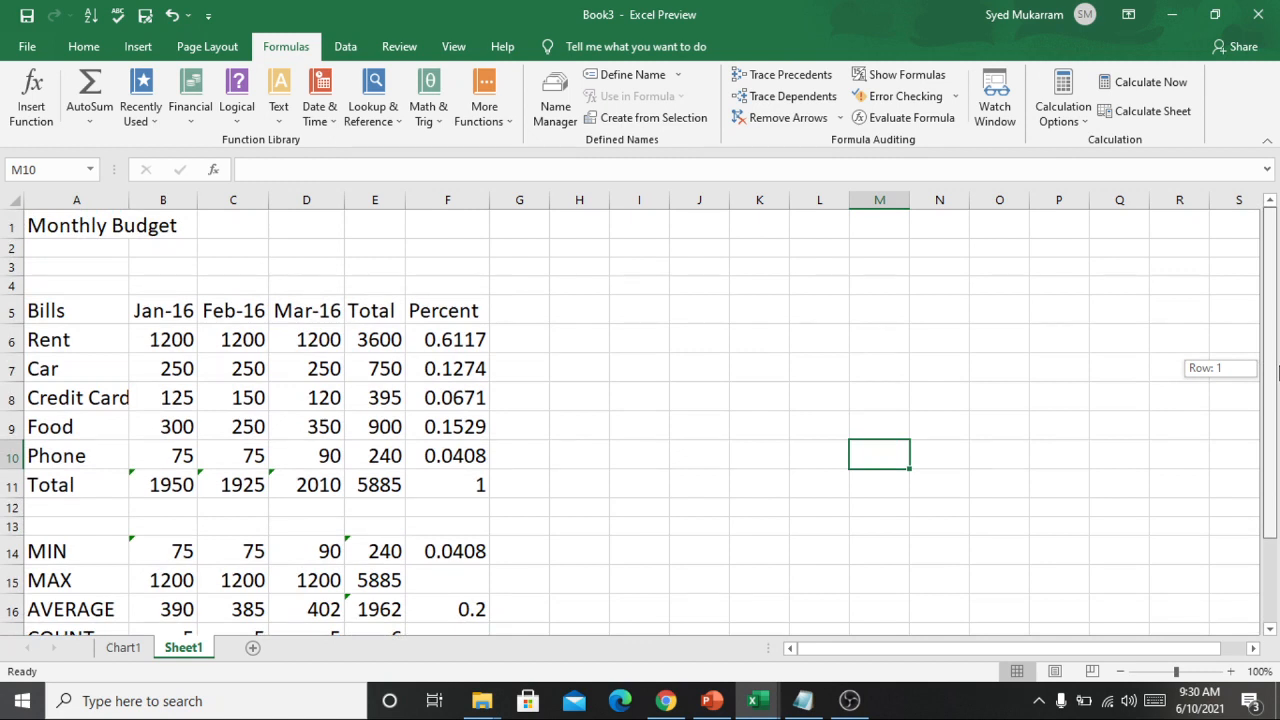
Examine the January bill amounts and the MAX, AVERAGE, COUNT and Total formulas in column B.
drag(1277, 372, 1267, 400)
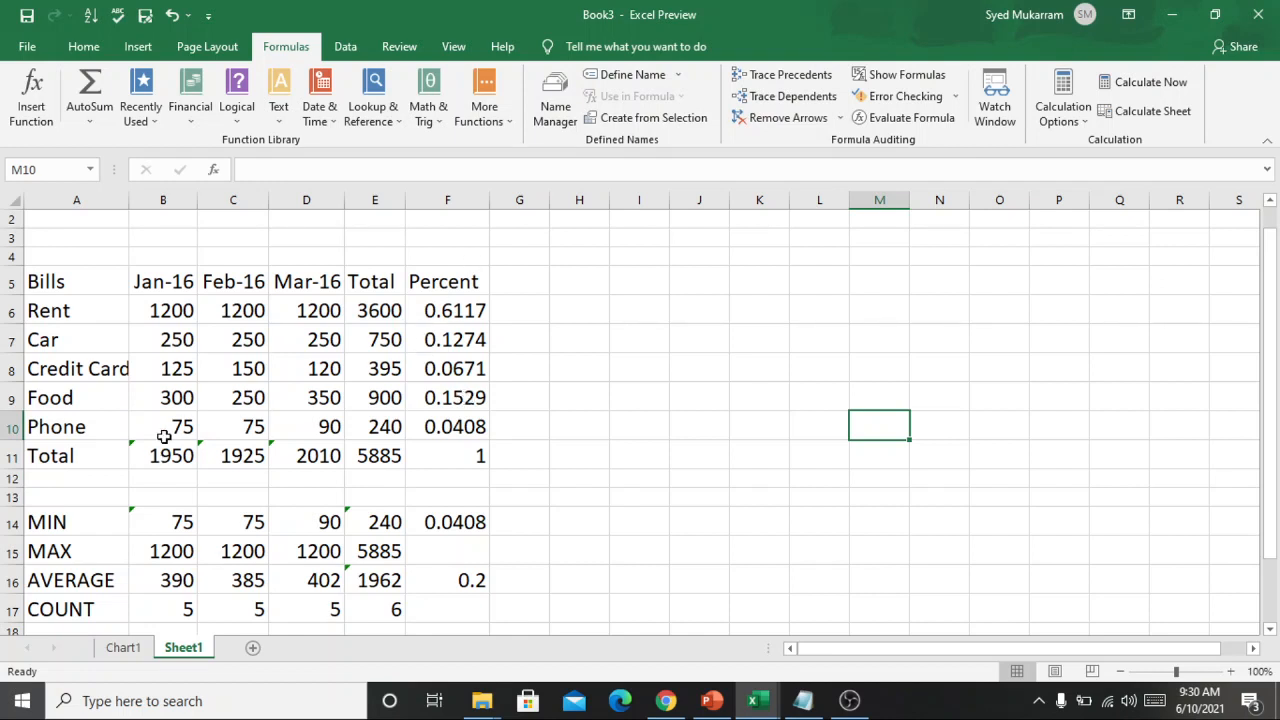
drag(160, 328, 178, 432)
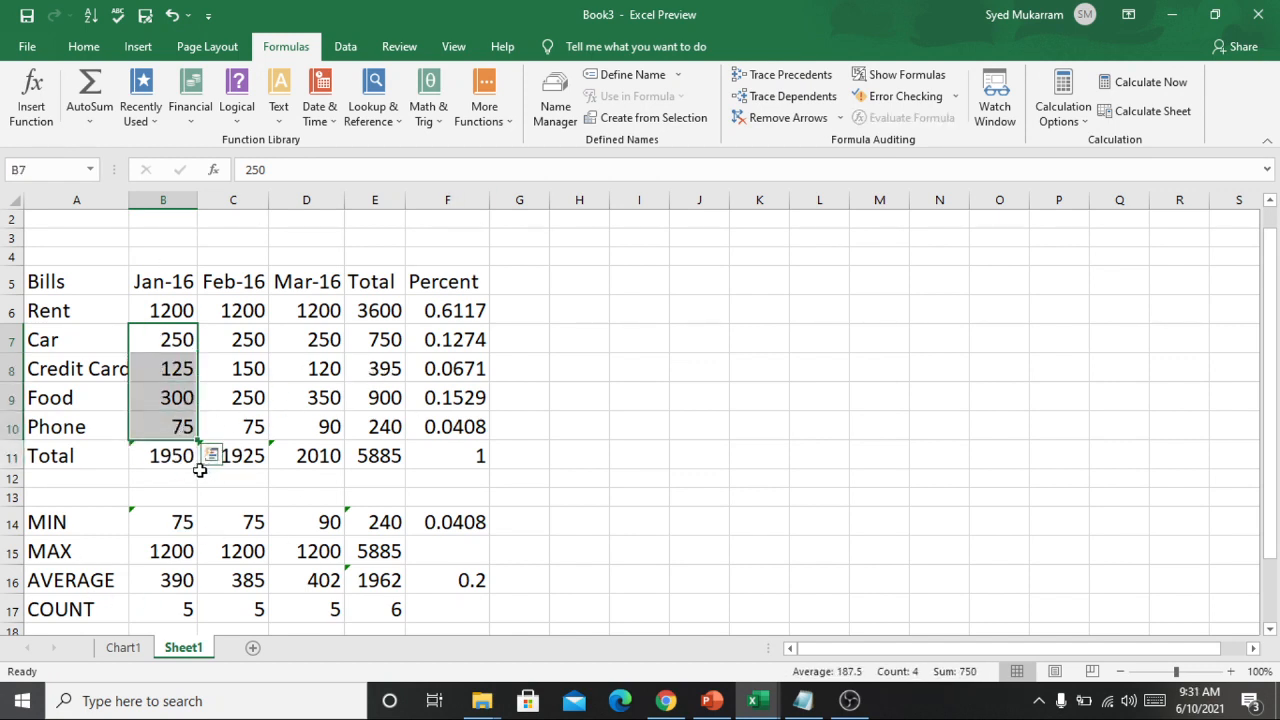
click(160, 552)
click(150, 580)
click(150, 598)
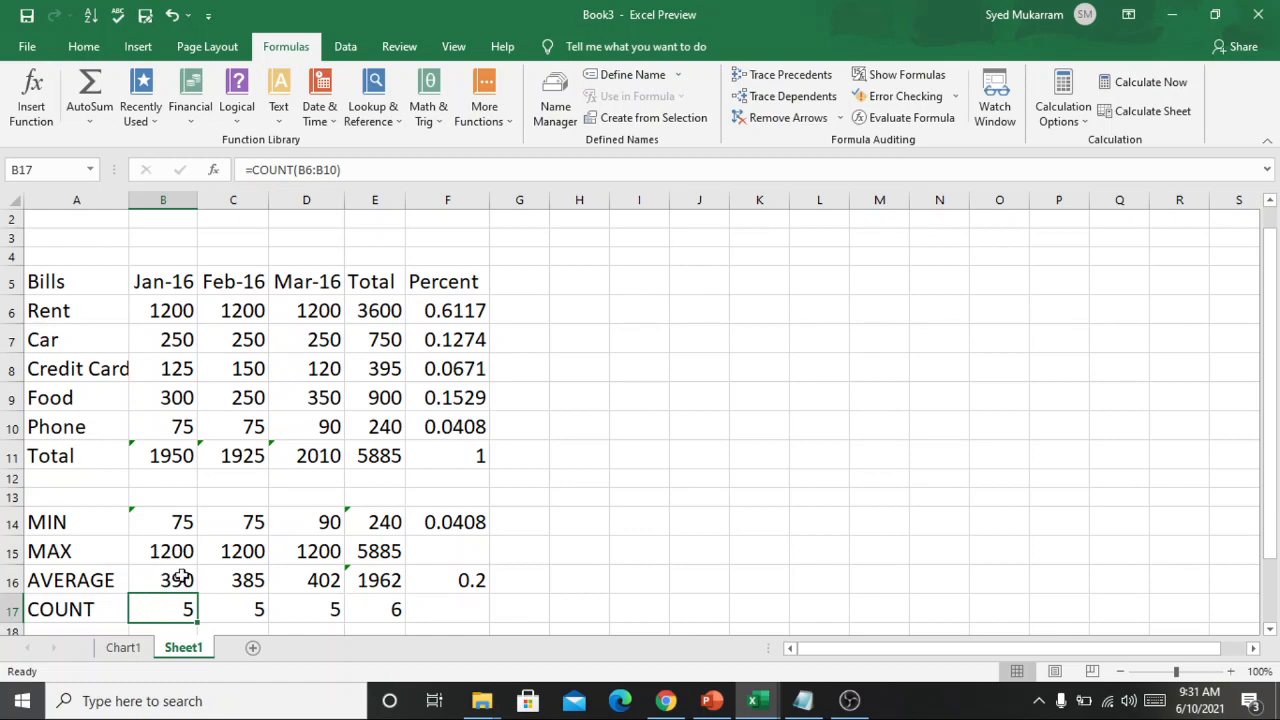
click(161, 457)
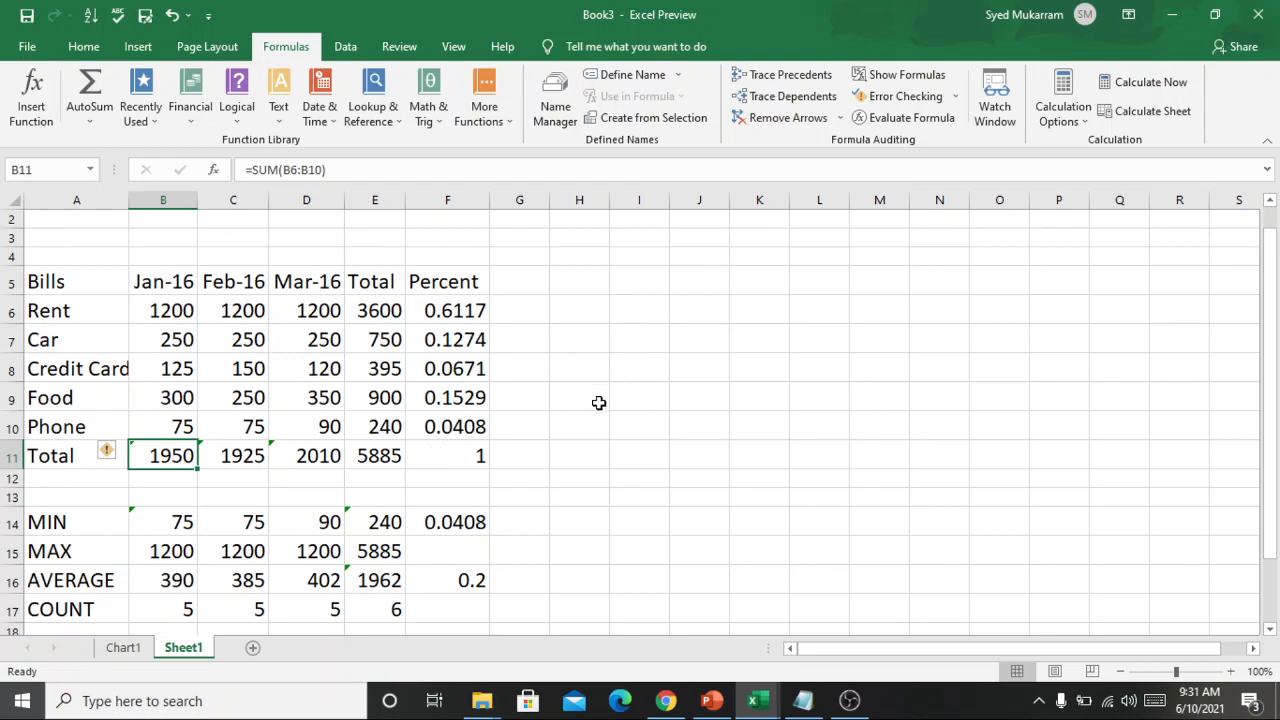
click(580, 438)
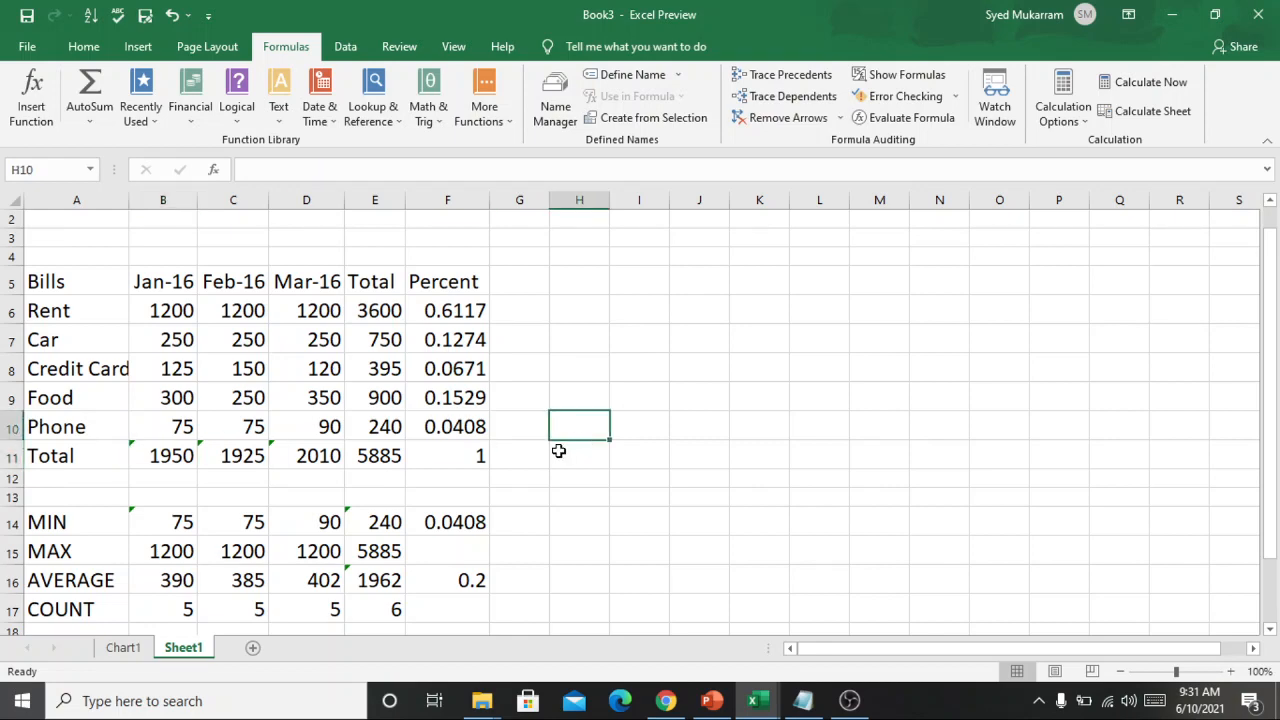
click(560, 449)
click(575, 318)
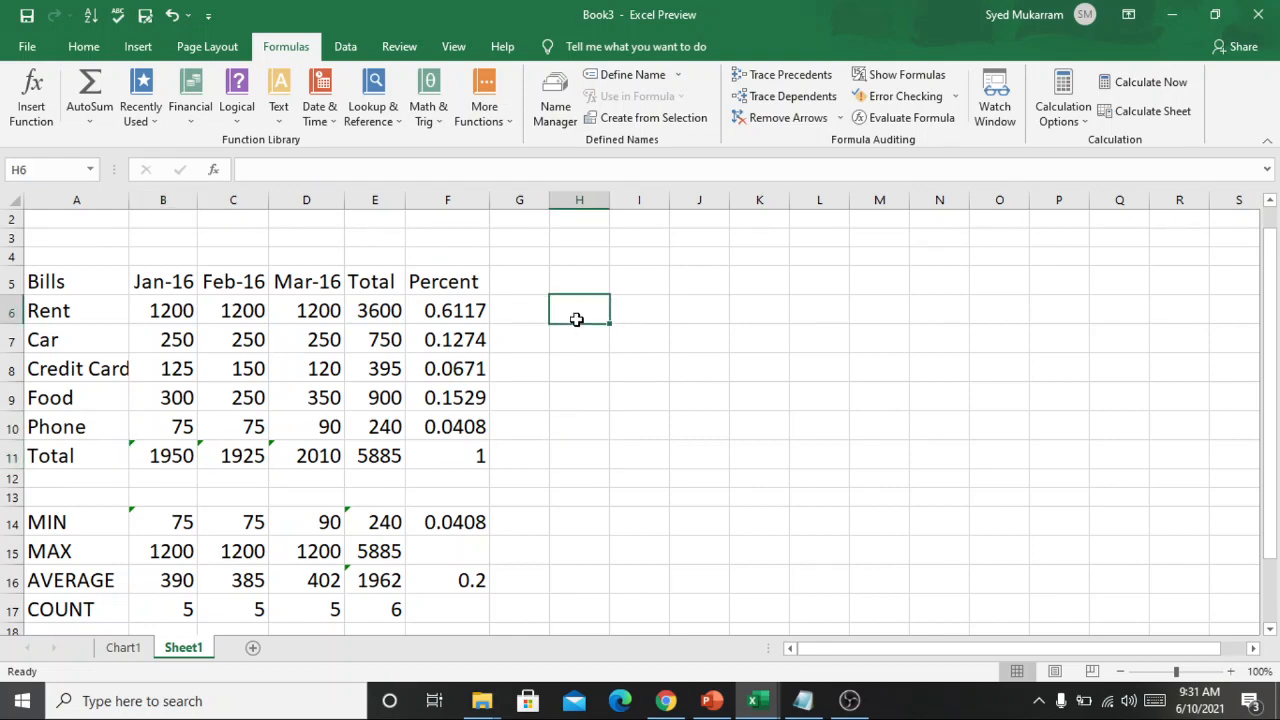
click(640, 323)
click(707, 314)
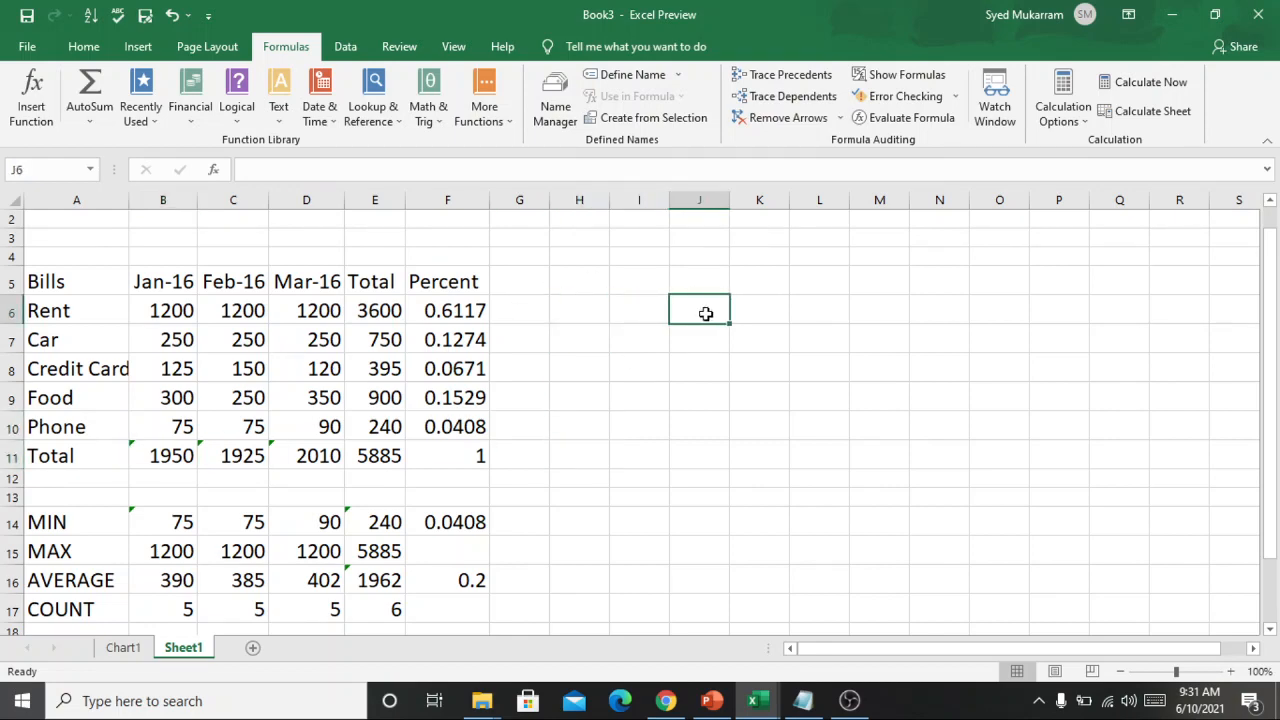
Enter the sample value 1234 in cell I6, outside the budget table.
click(650, 323)
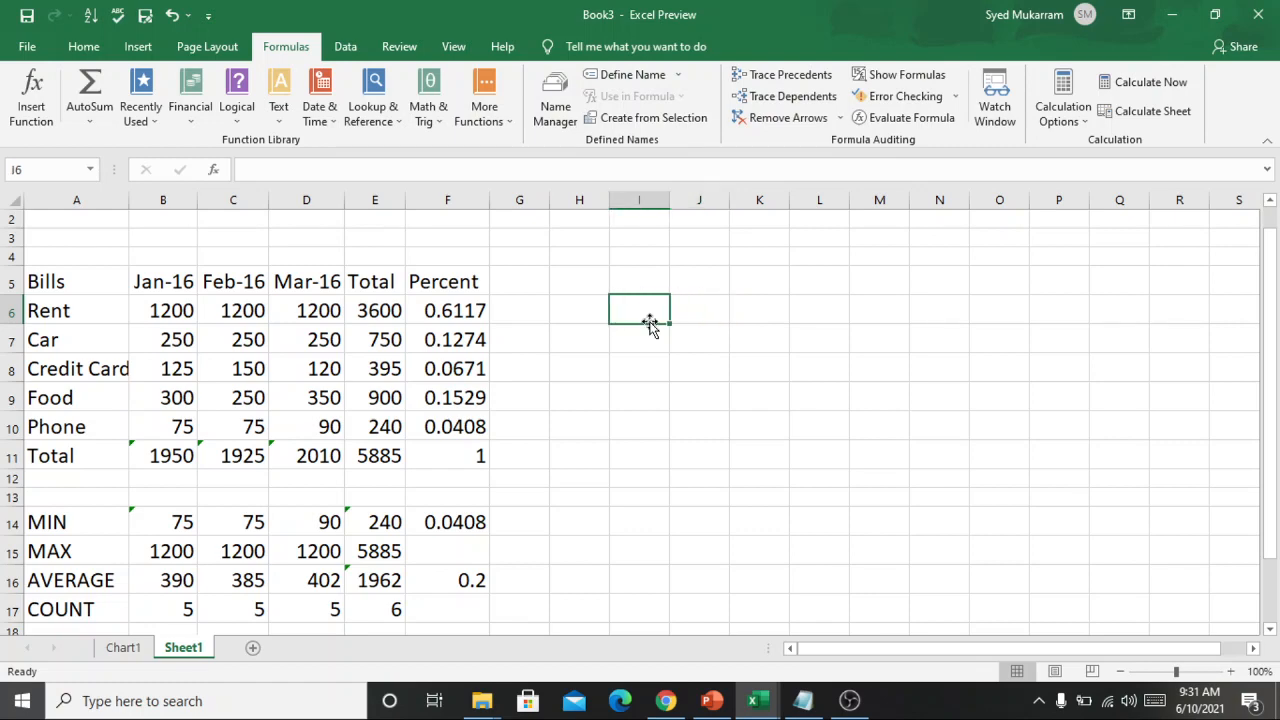
text(1234)
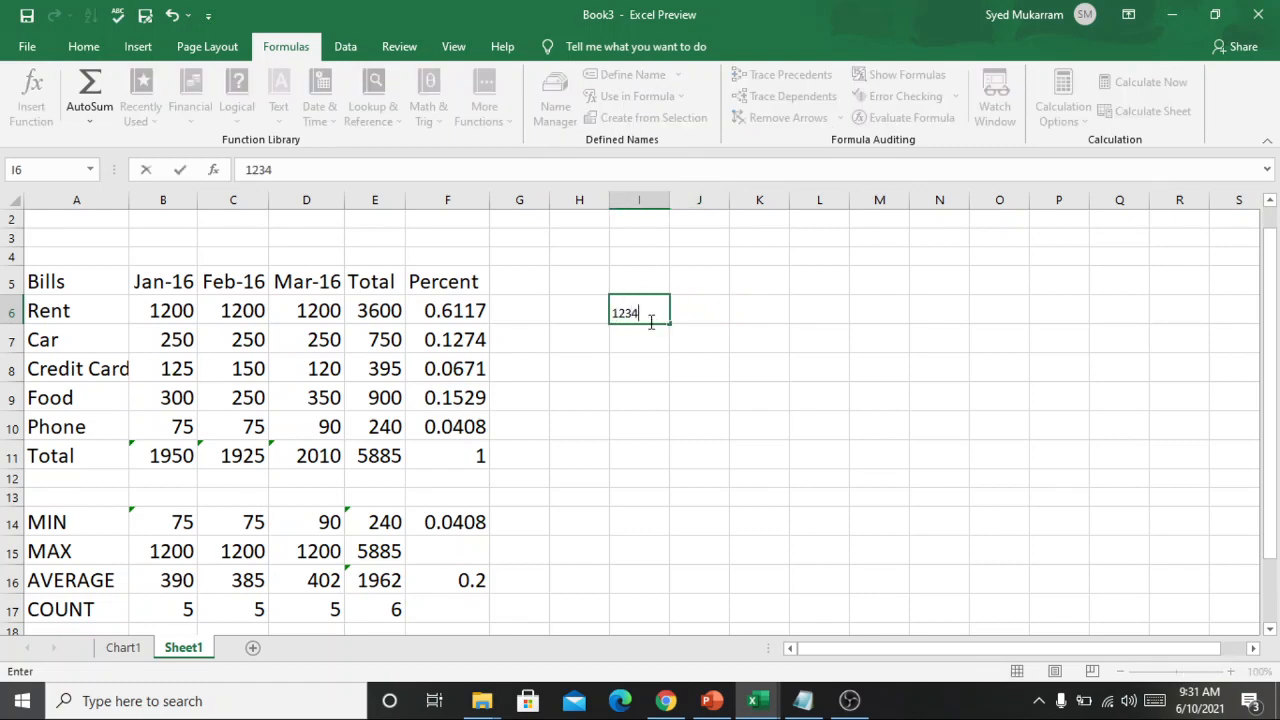
drag(655, 313, 607, 305)
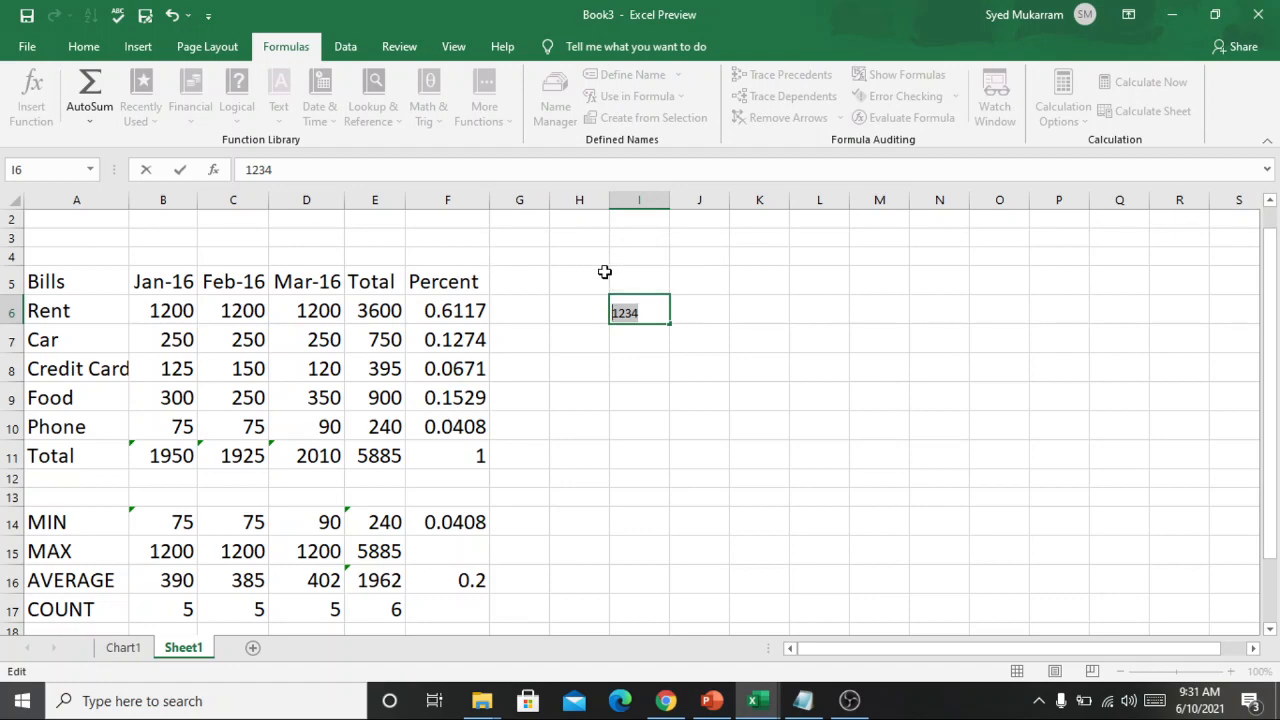
click(663, 312)
double_click(663, 312)
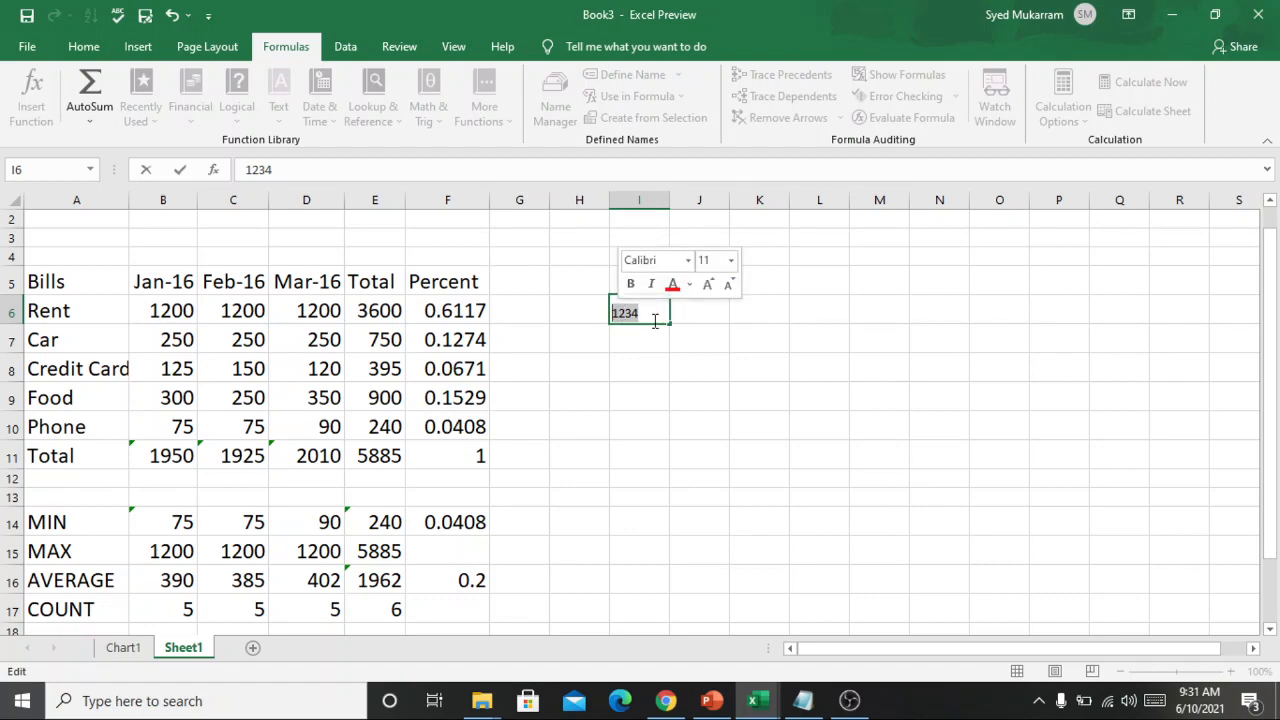
click(697, 311)
click(768, 316)
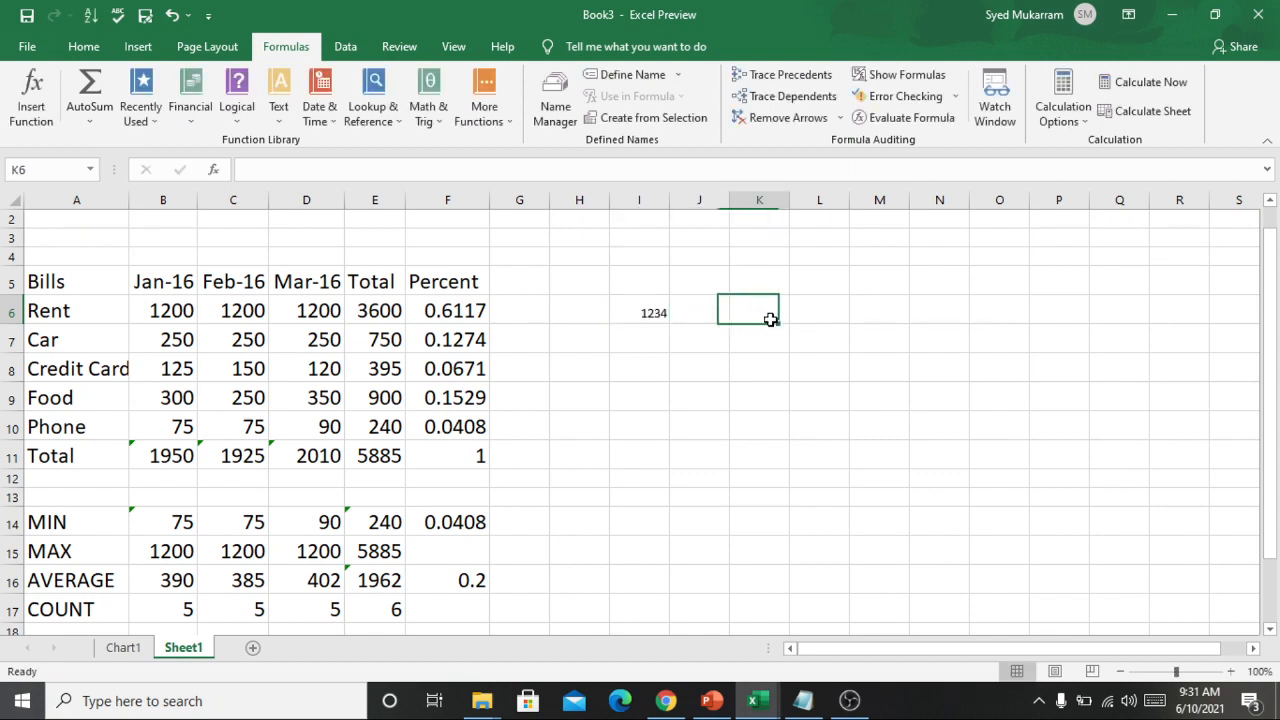
Paste the clipboard text "Excel's AutoSum Shortcut key" into cell J6.
click(838, 313)
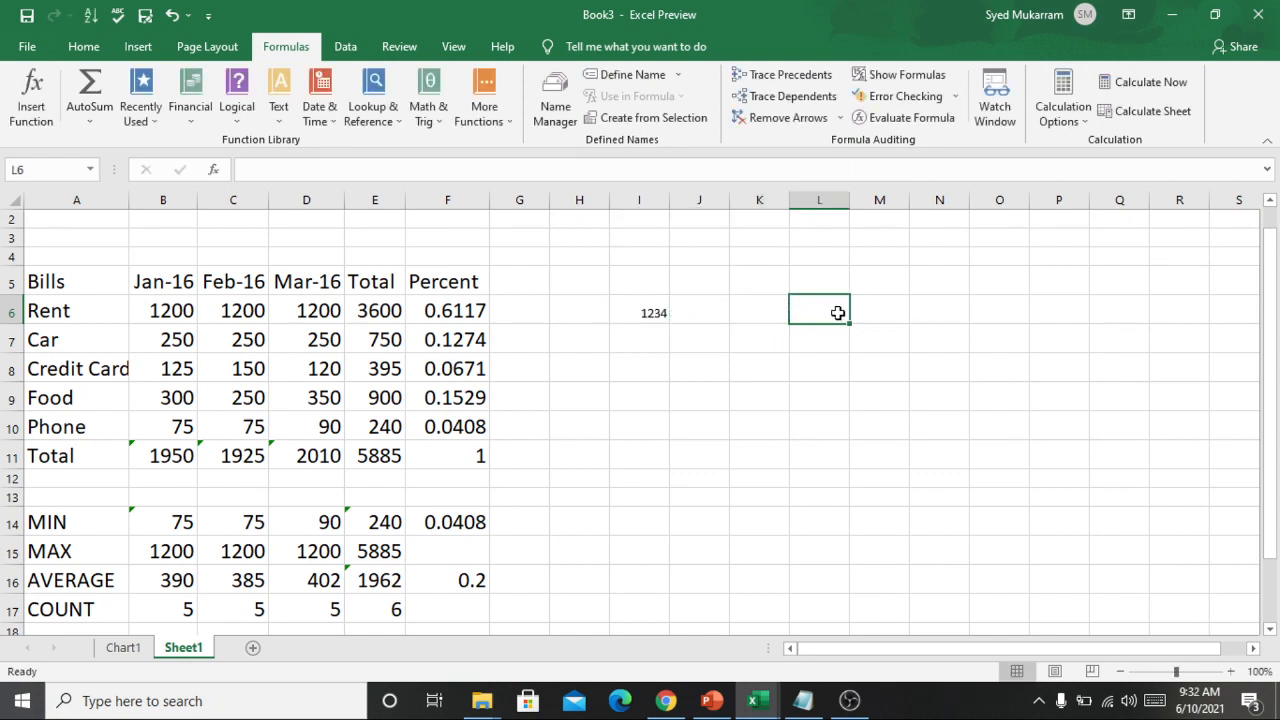
click(707, 310)
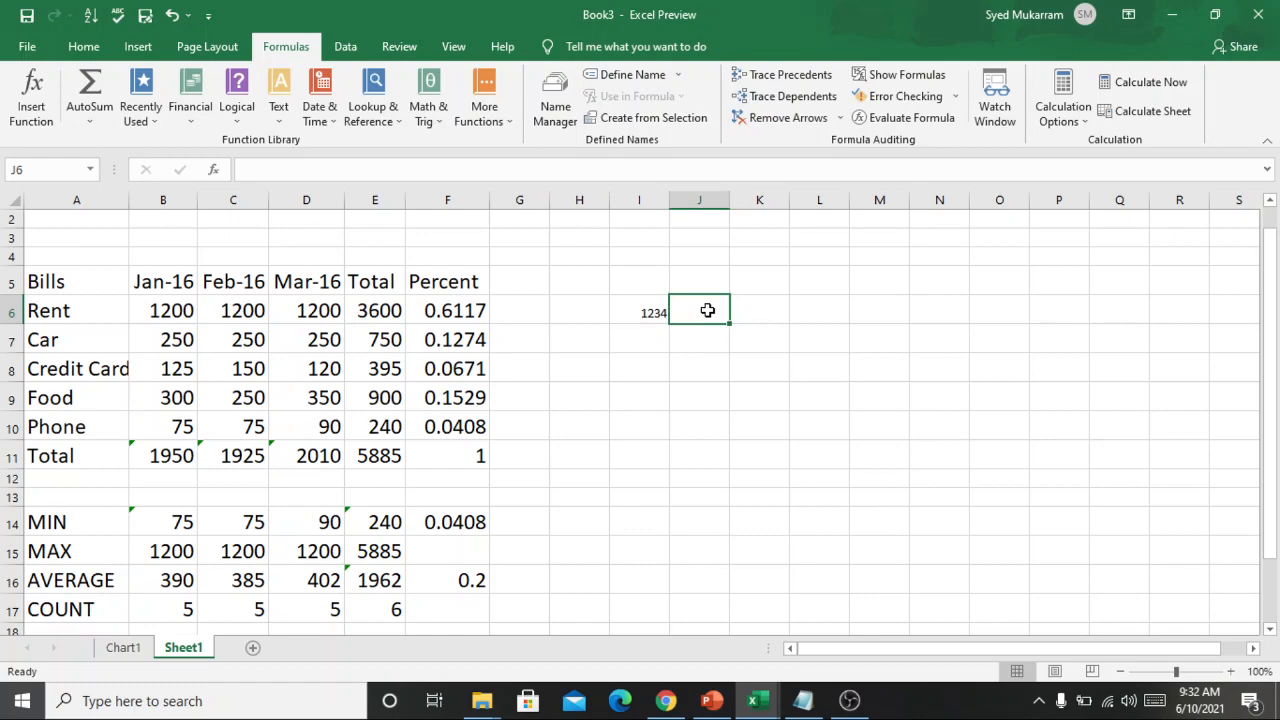
text(Excel's AutoSum shortcut key)
double_click(769, 316)
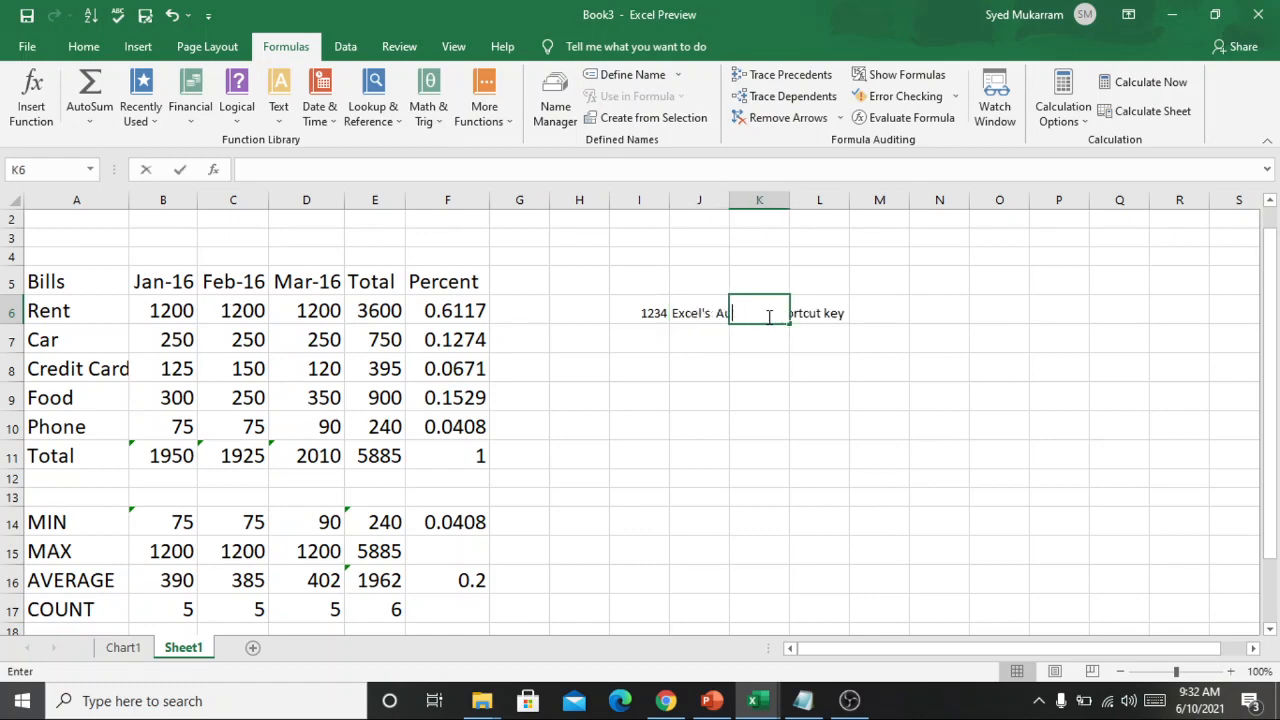
click(920, 326)
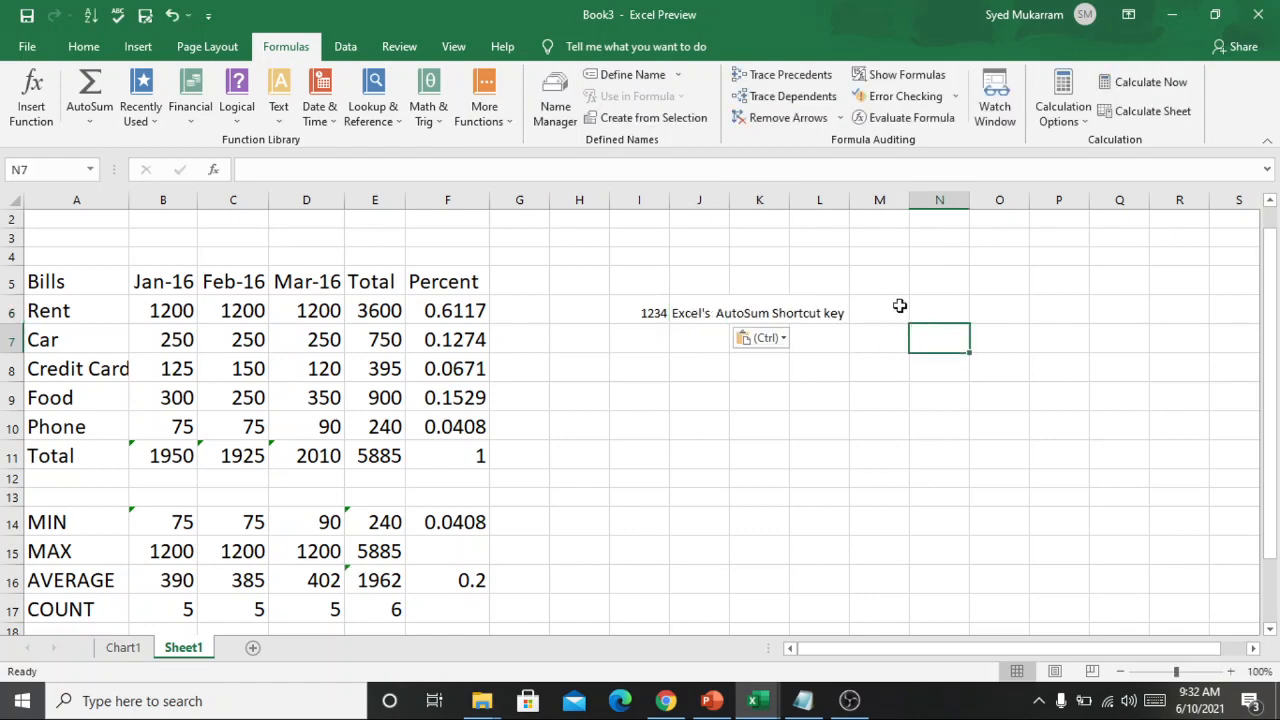
Try to select and remove the pasted text that spills from J6 across the neighbouring cells.
click(870, 306)
drag(866, 305, 683, 306)
key(BackSpace)
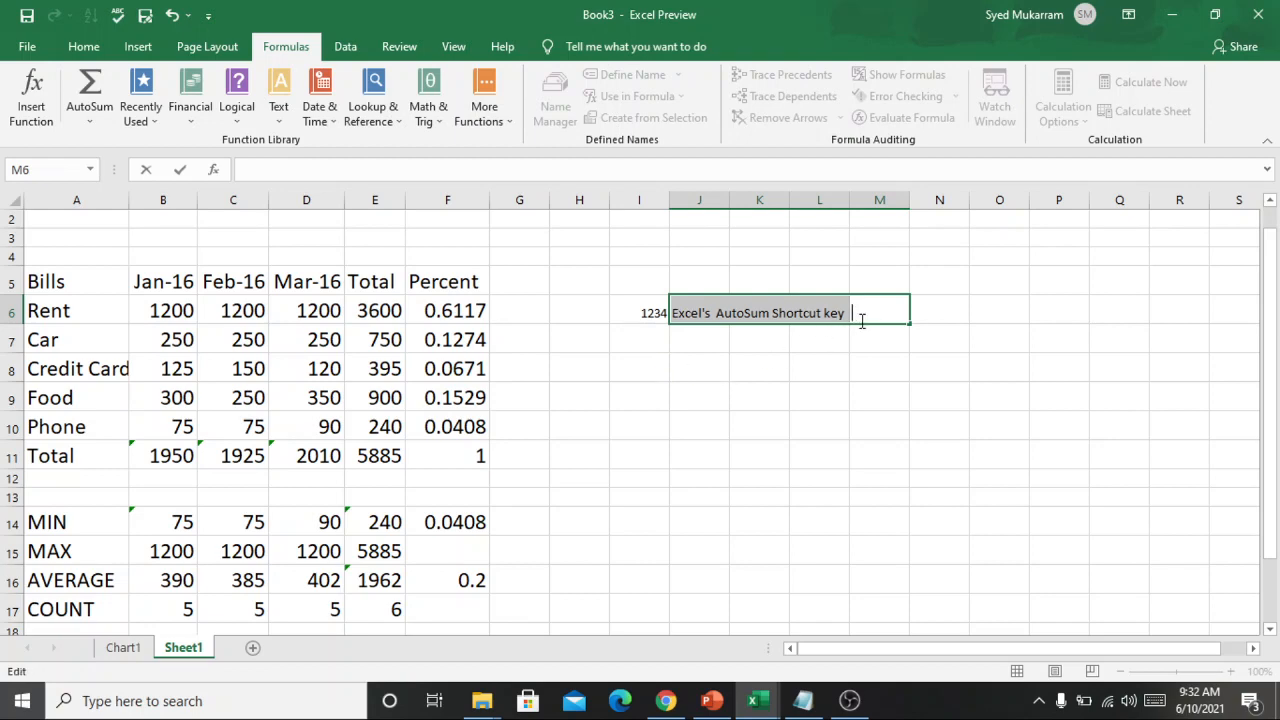
double_click(840, 358)
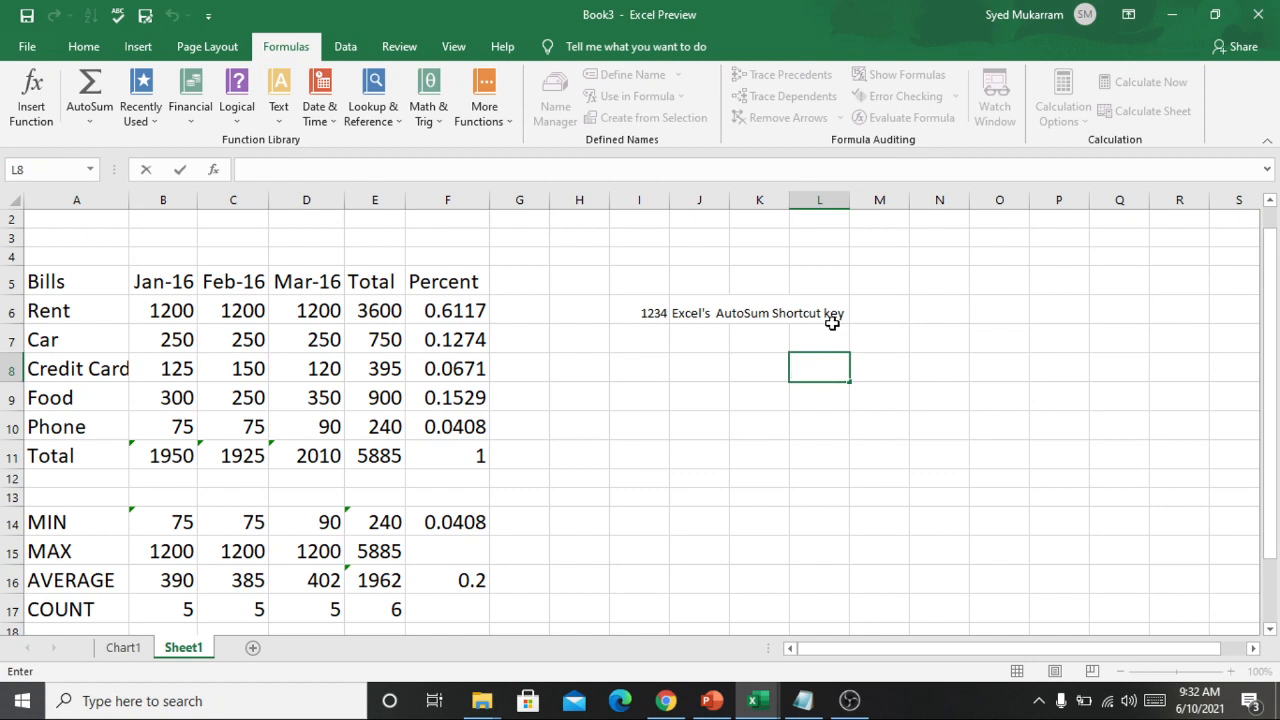
click(832, 323)
double_click(832, 323)
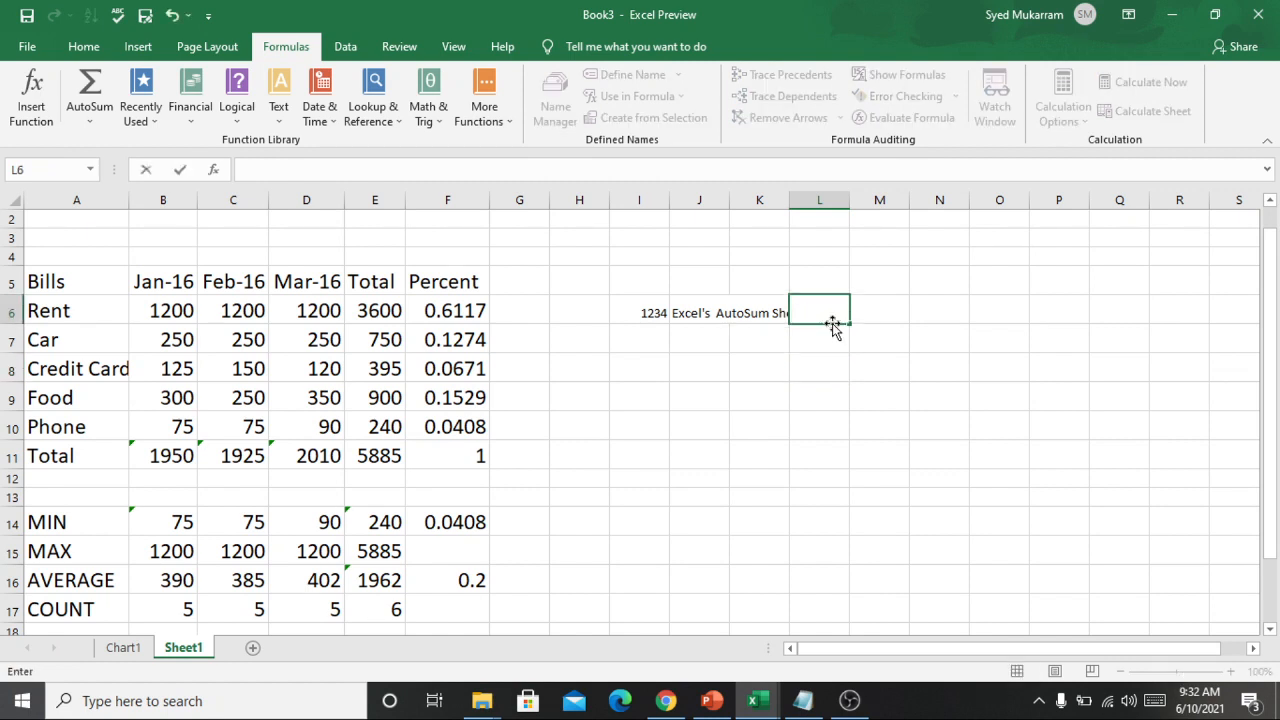
click(766, 322)
double_click(770, 323)
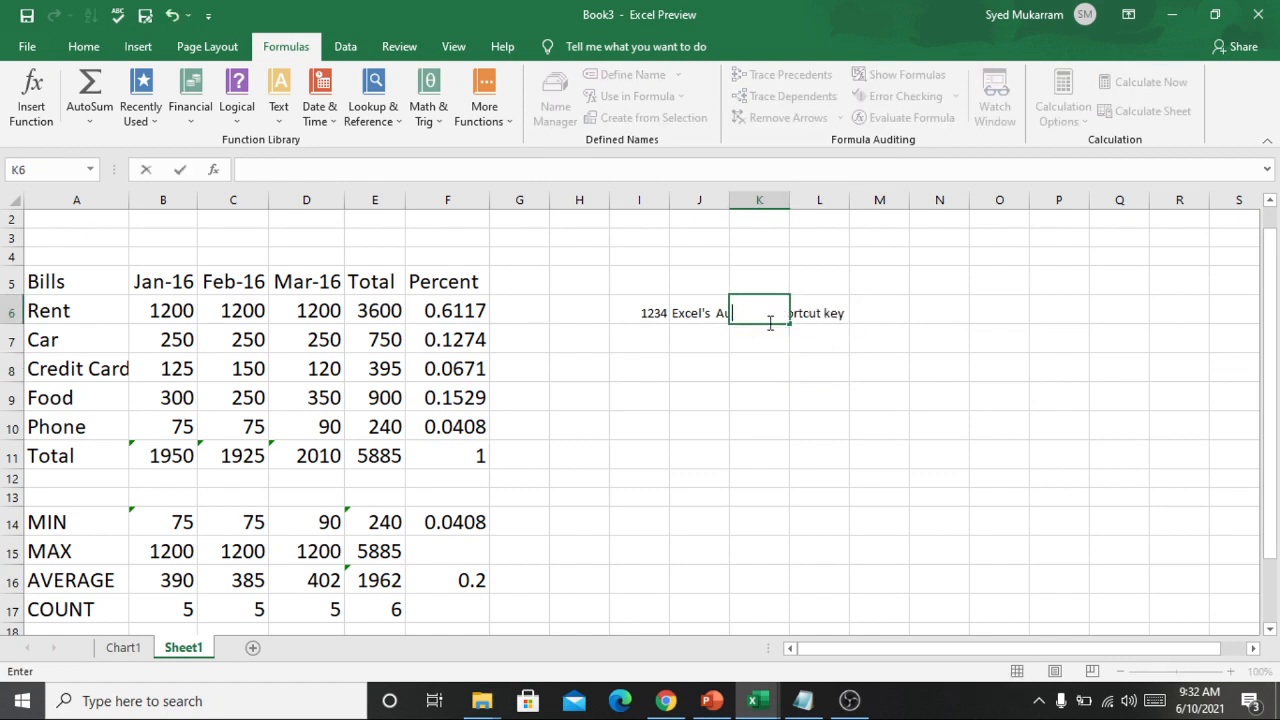
click(716, 306)
double_click(716, 306)
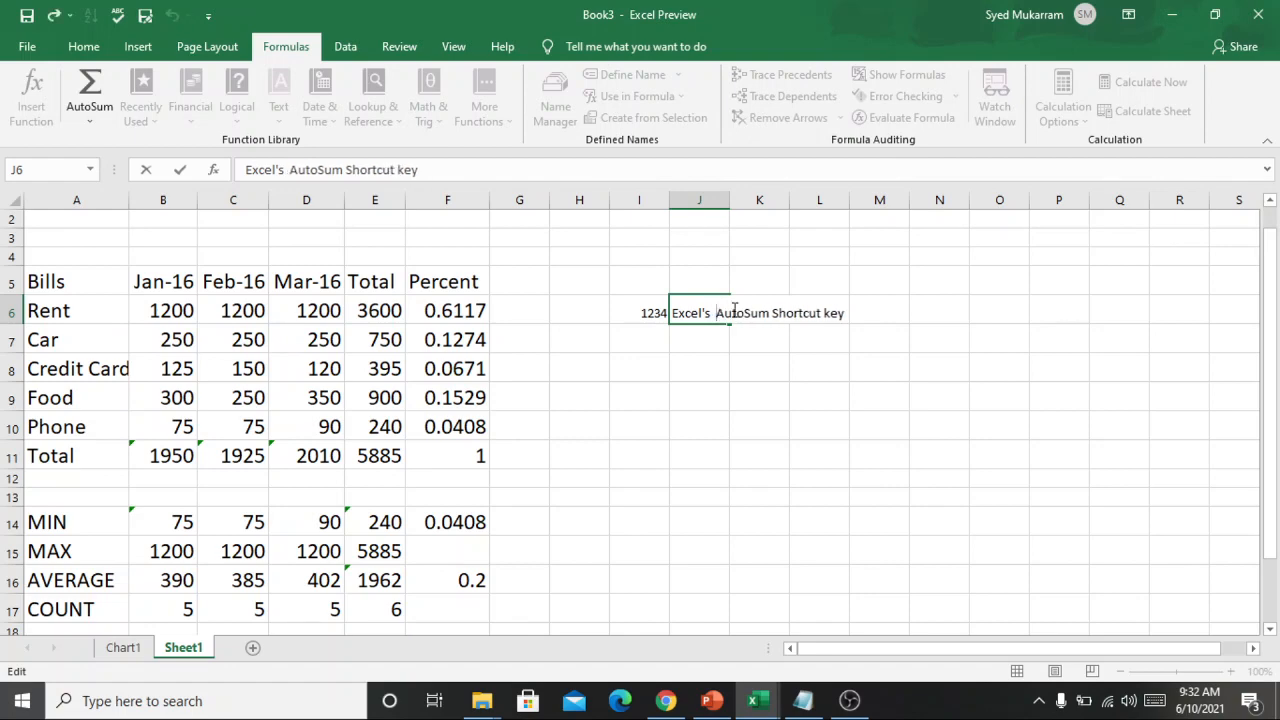
click(859, 320)
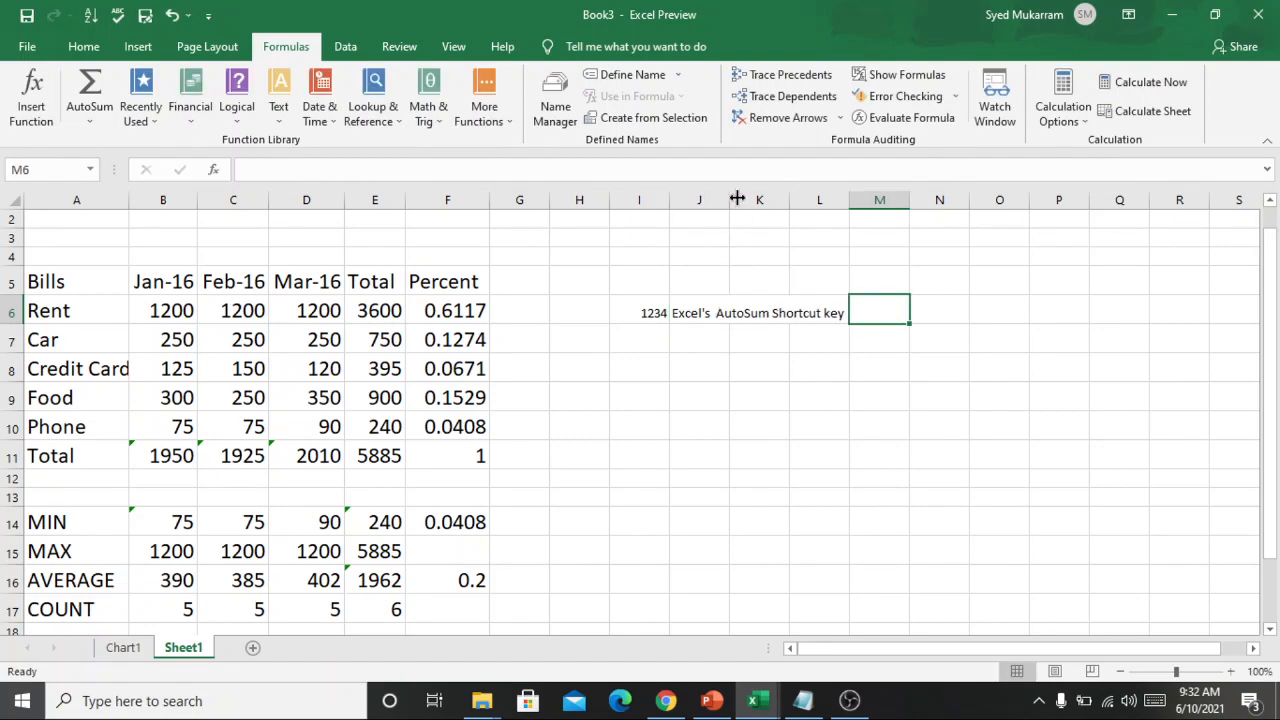
Widen column J to fit the pasted text and erase that text from cell J6.
drag(732, 199, 974, 240)
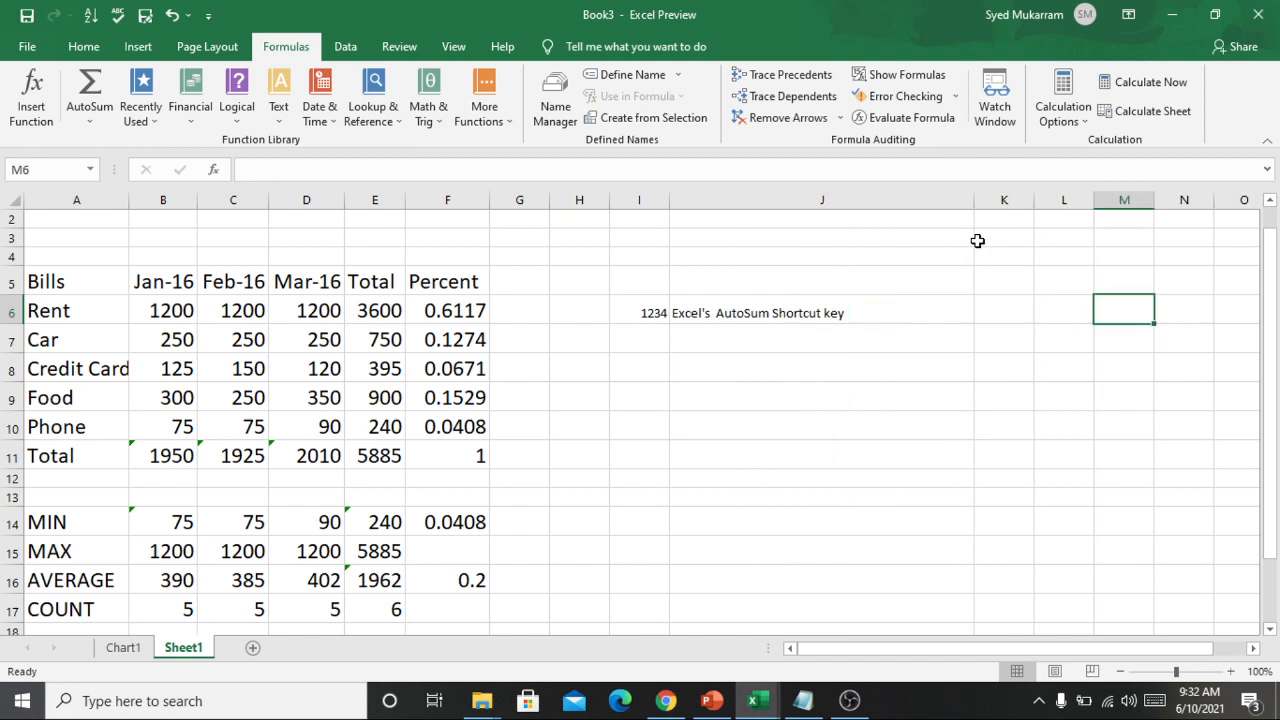
click(877, 306)
double_click(877, 306)
drag(877, 306, 629, 310)
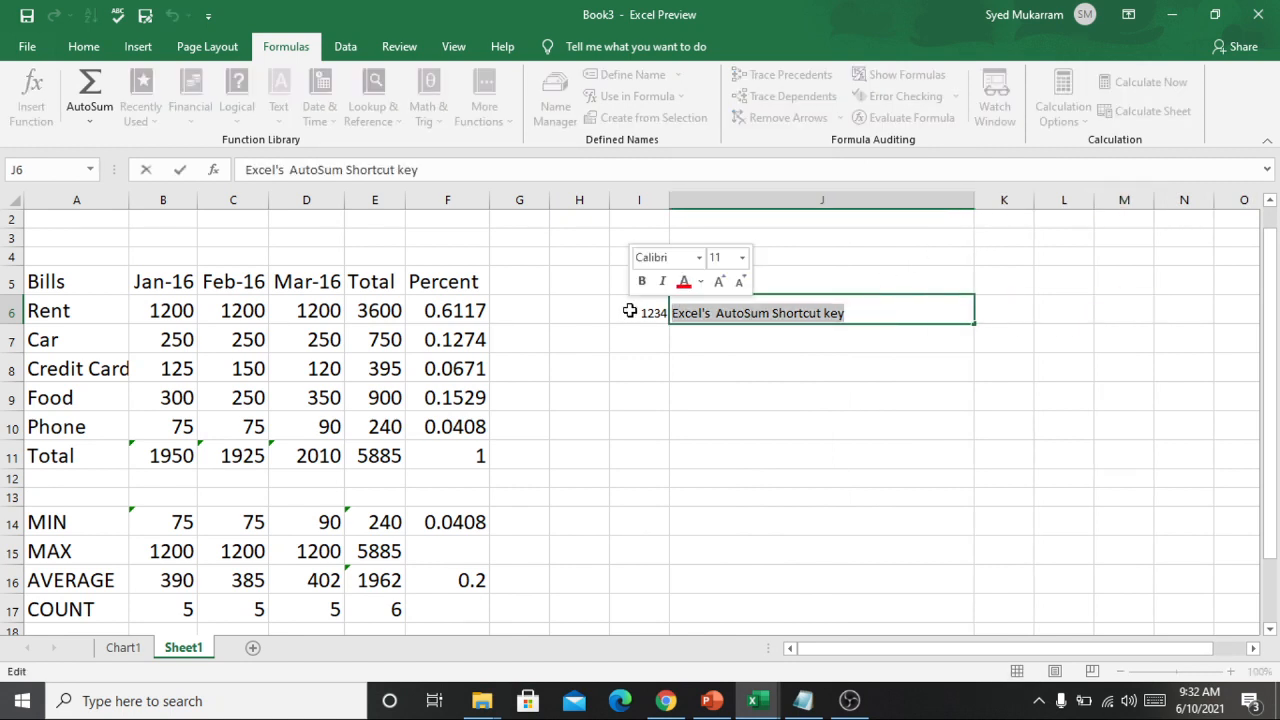
key(BackSpace)
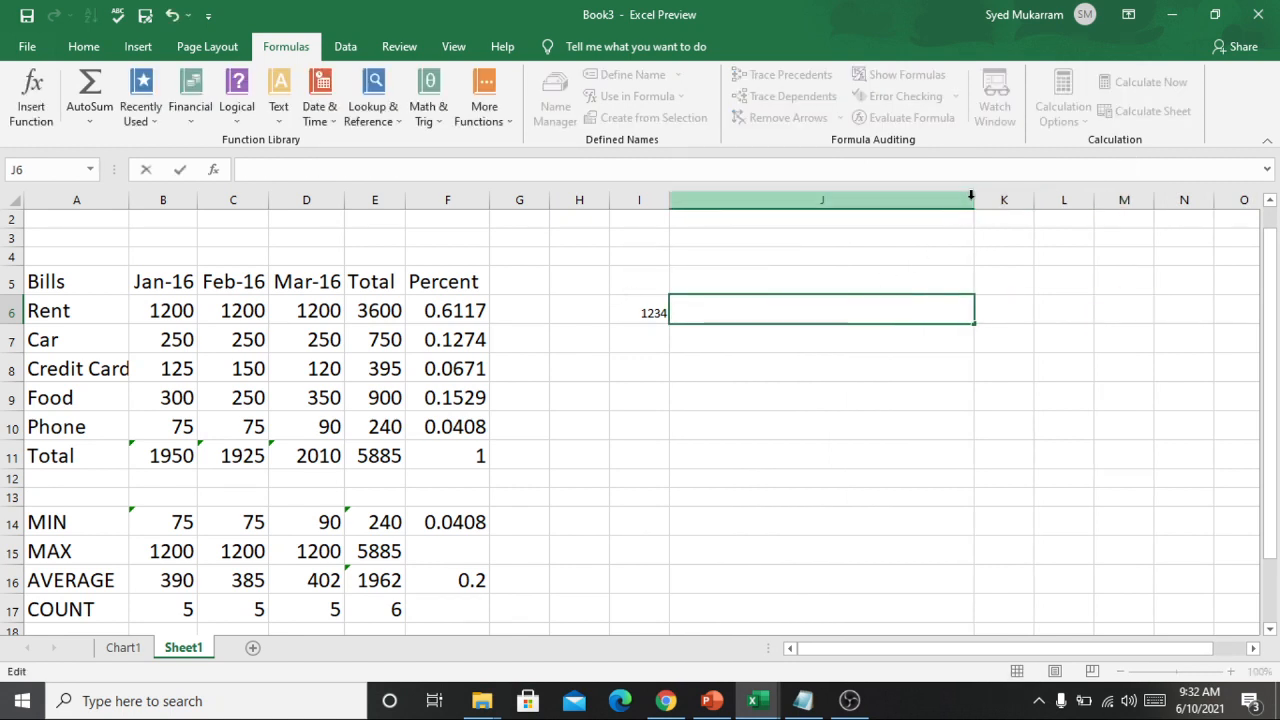
Narrow column J to slightly wider than its neighbouring columns.
drag(975, 197, 755, 209)
click(1104, 302)
click(726, 312)
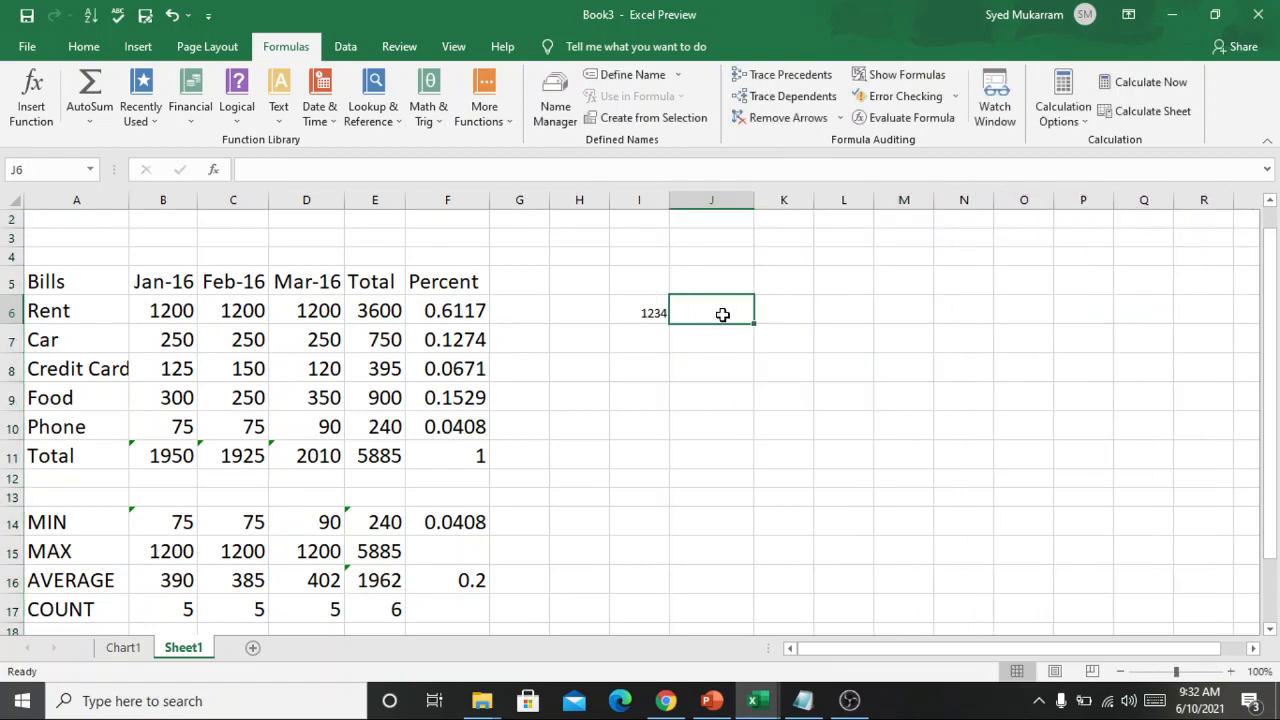
Copy the value 1234 from cell I6 into cells J6 and K6.
click(651, 316)
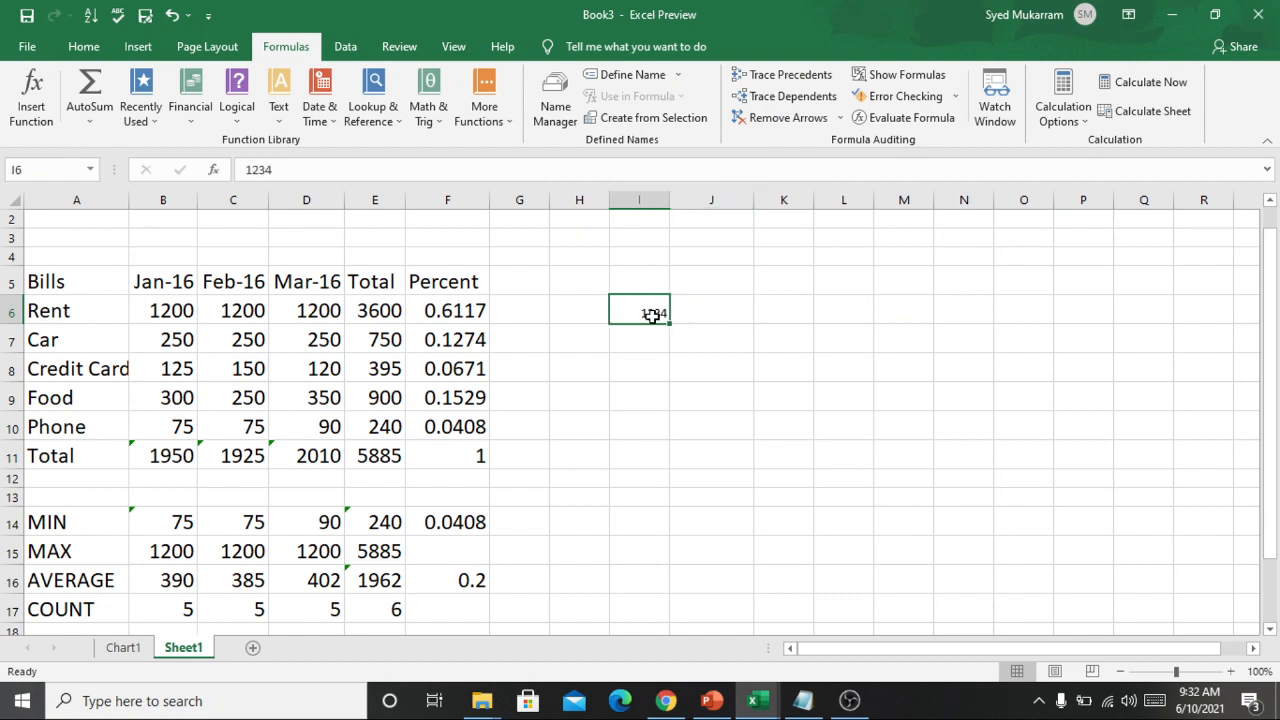
key(ctrl+c)
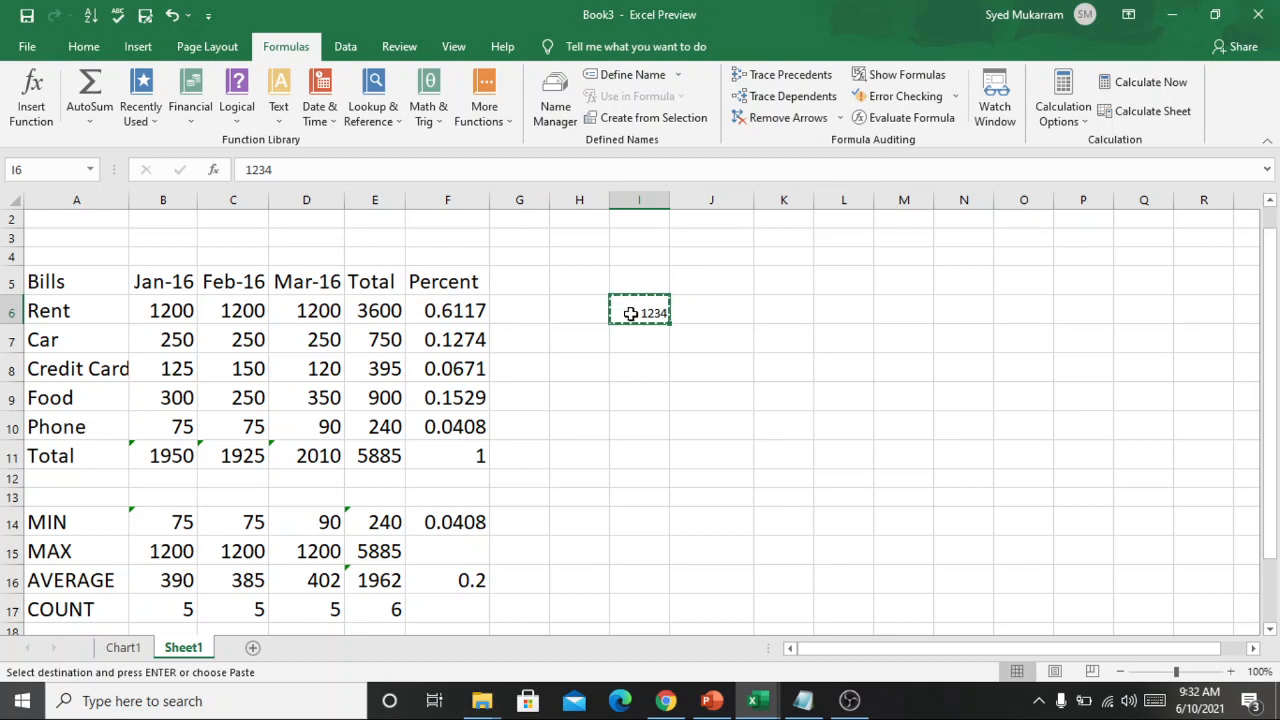
click(695, 312)
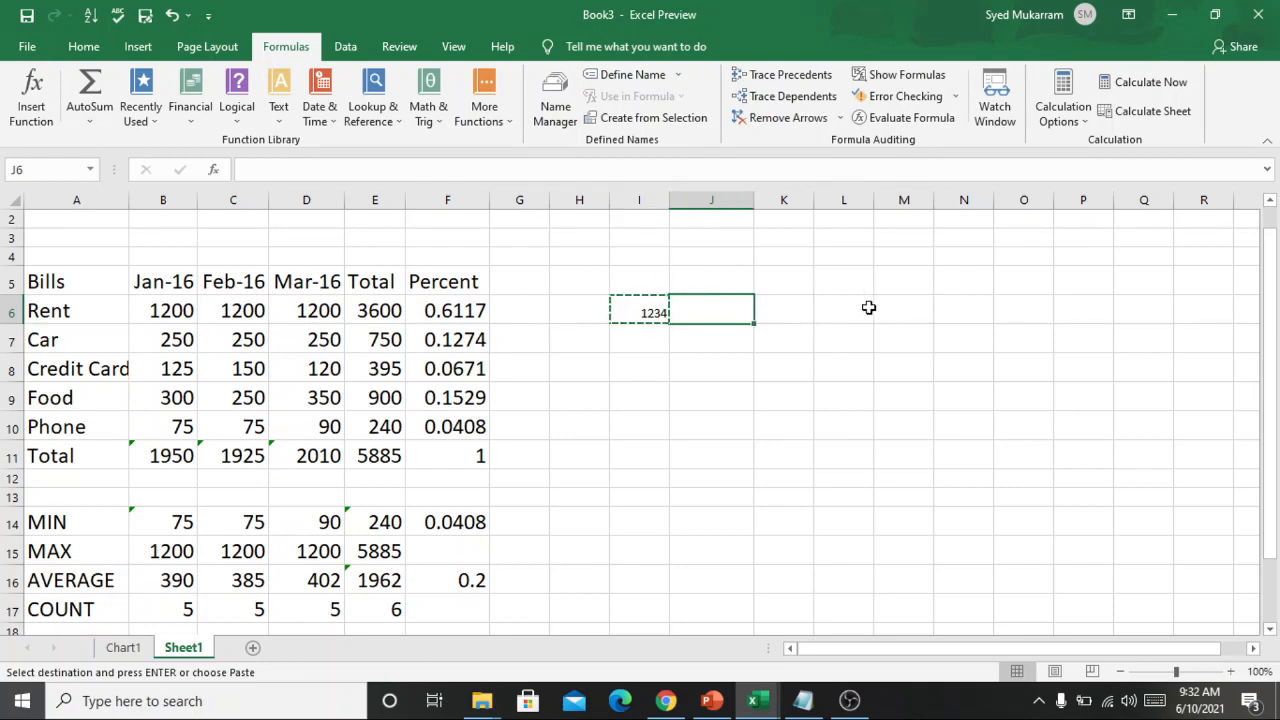
key(ctrl+v)
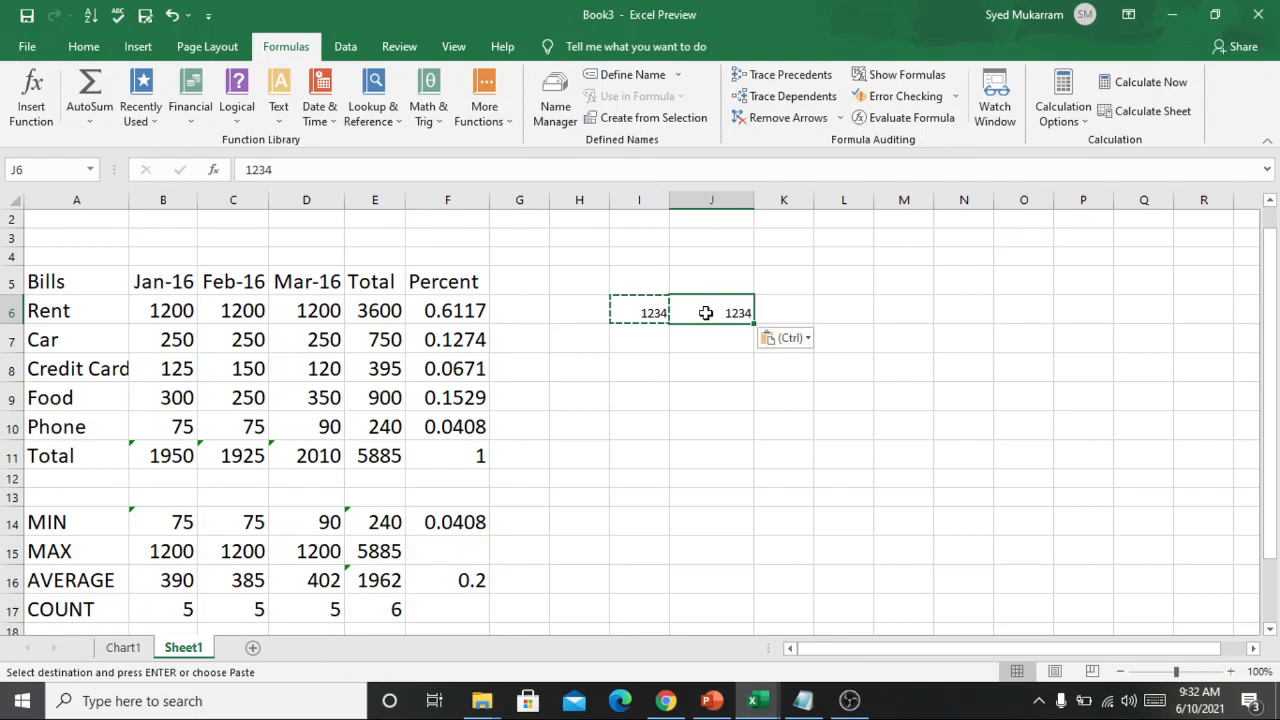
click(791, 314)
key(ctrl+v)
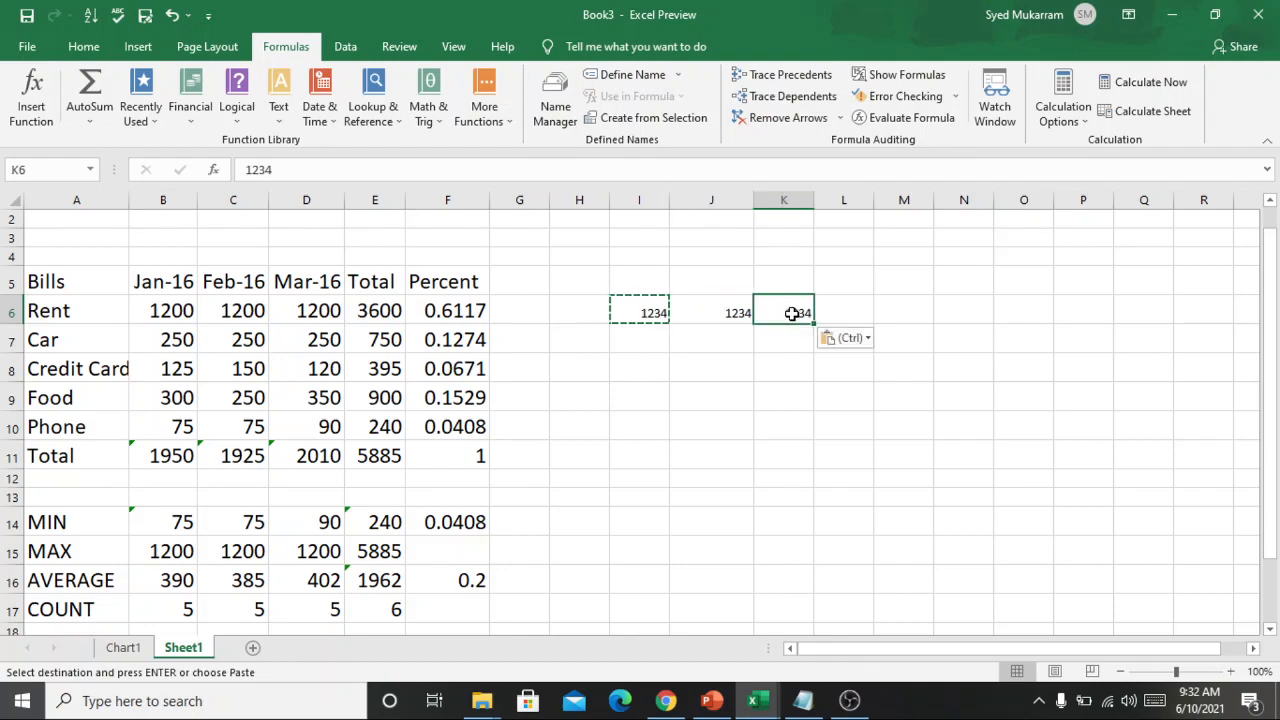
Try a pasted copy of the value edited to 134 in cell L6 and clear it.
click(852, 310)
key(ctrl+v)
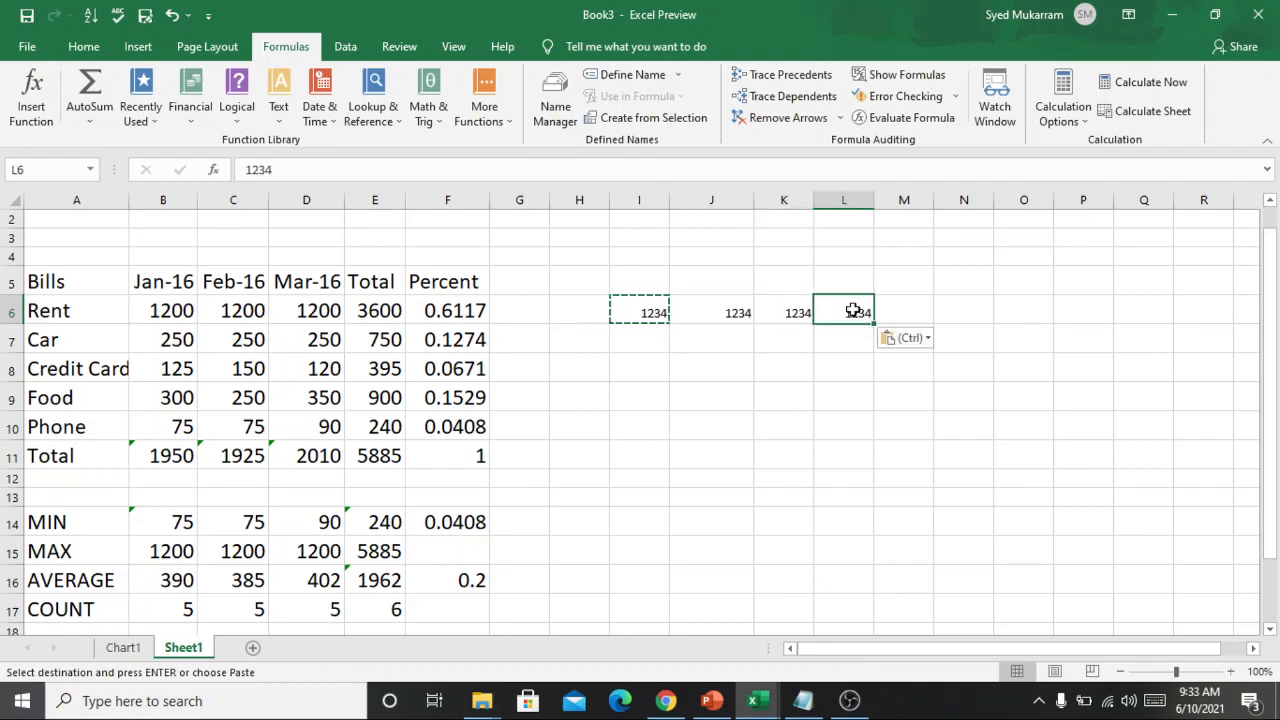
double_click(853, 311)
key(BackSpace)
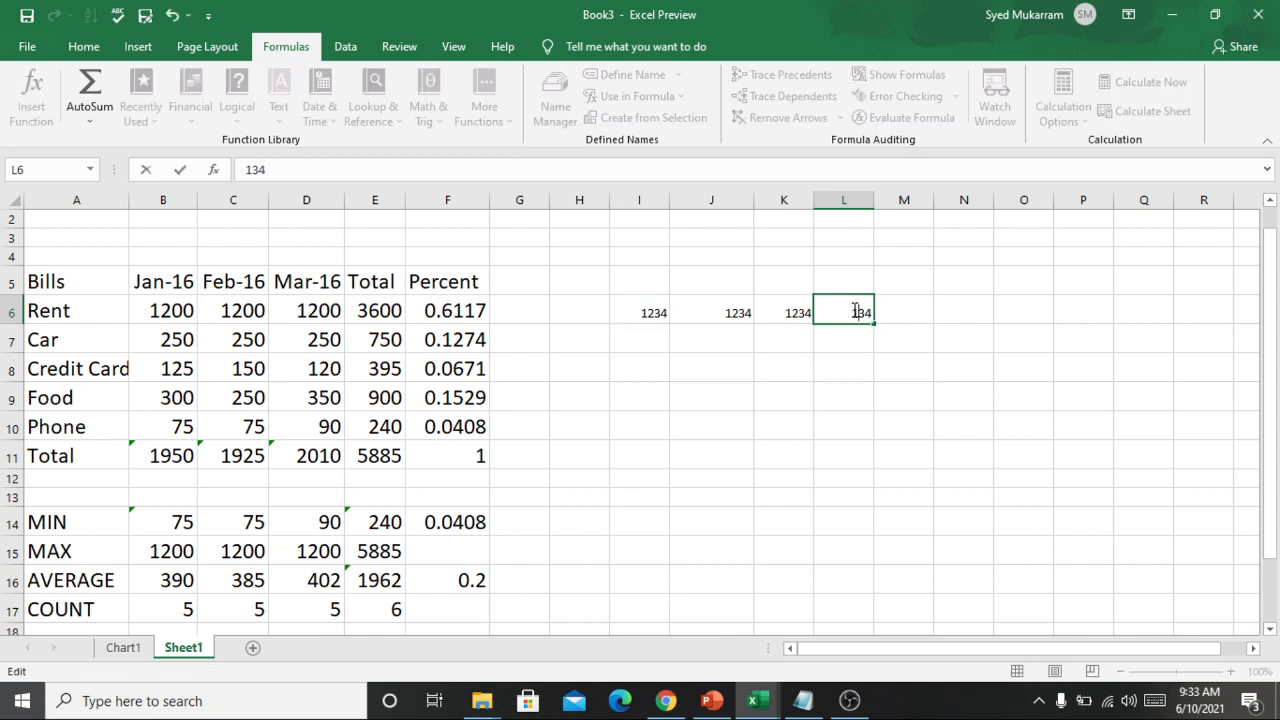
text(2)
key(BackSpace)
text(2)
key(BackSpace)
click(914, 317)
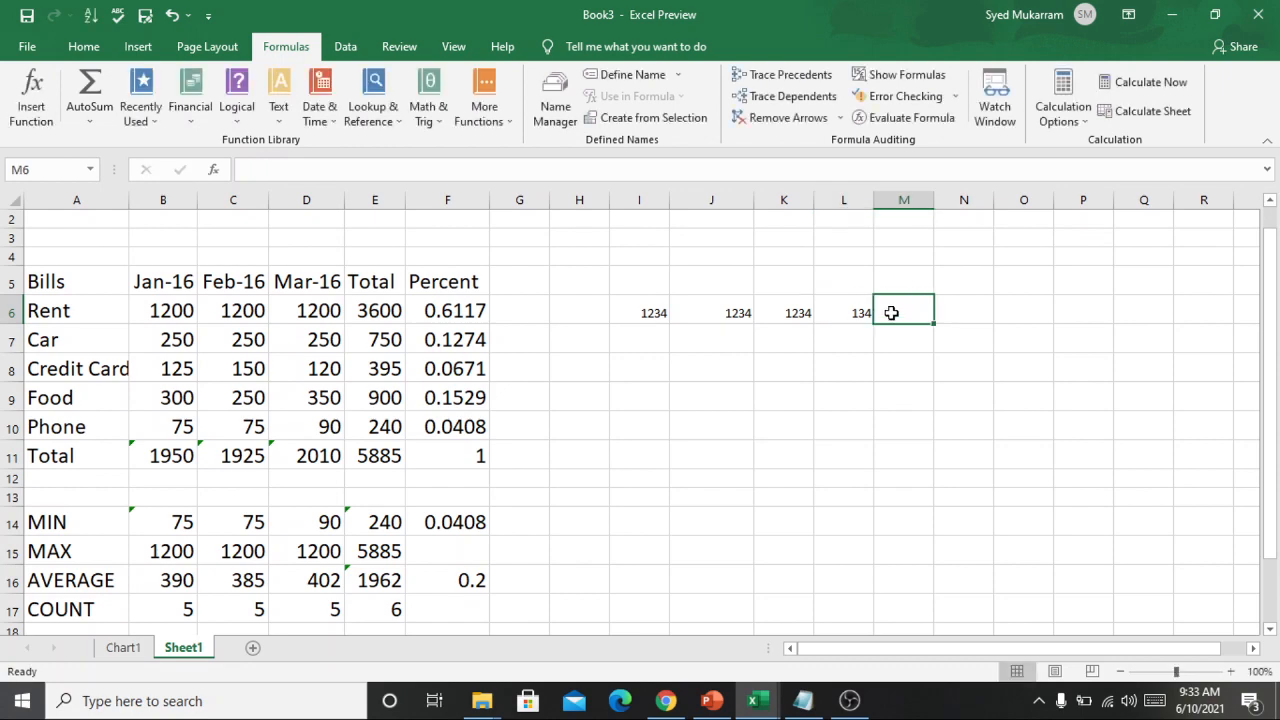
click(865, 314)
key(Delete)
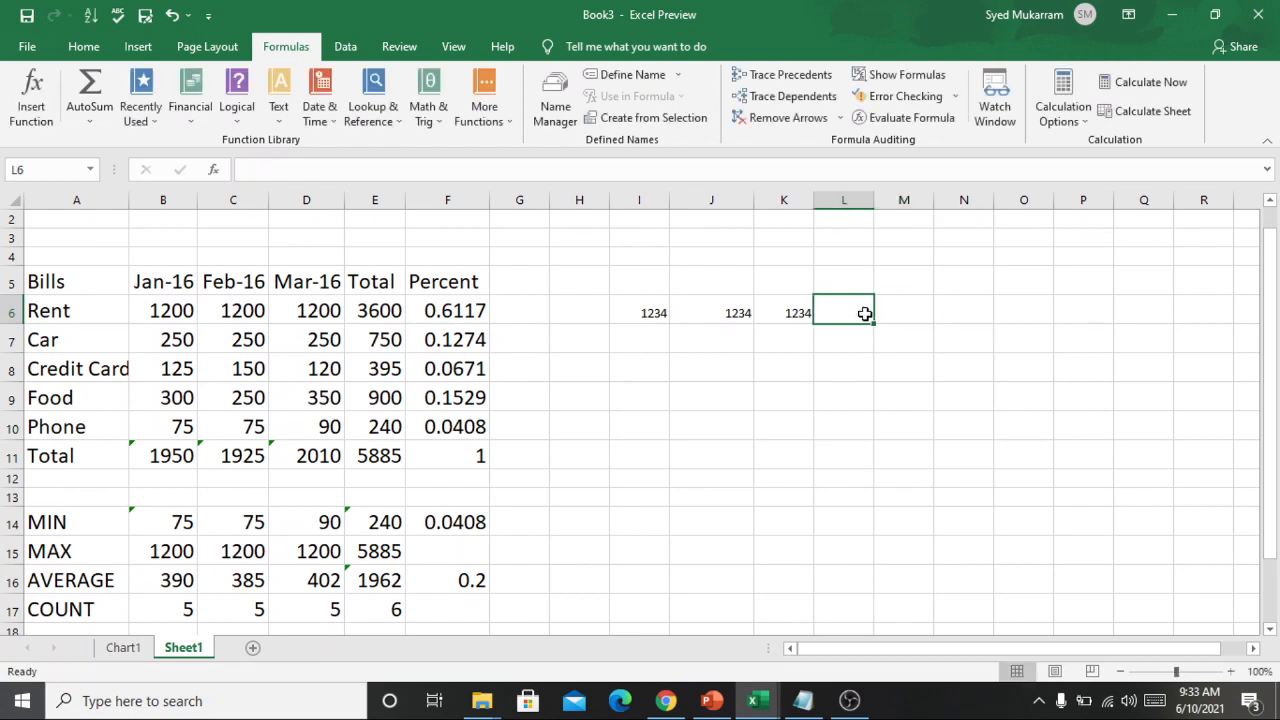
Clear the sample values from cells K6, J6 and I6.
click(808, 313)
key(Delete)
click(730, 313)
key(Delete)
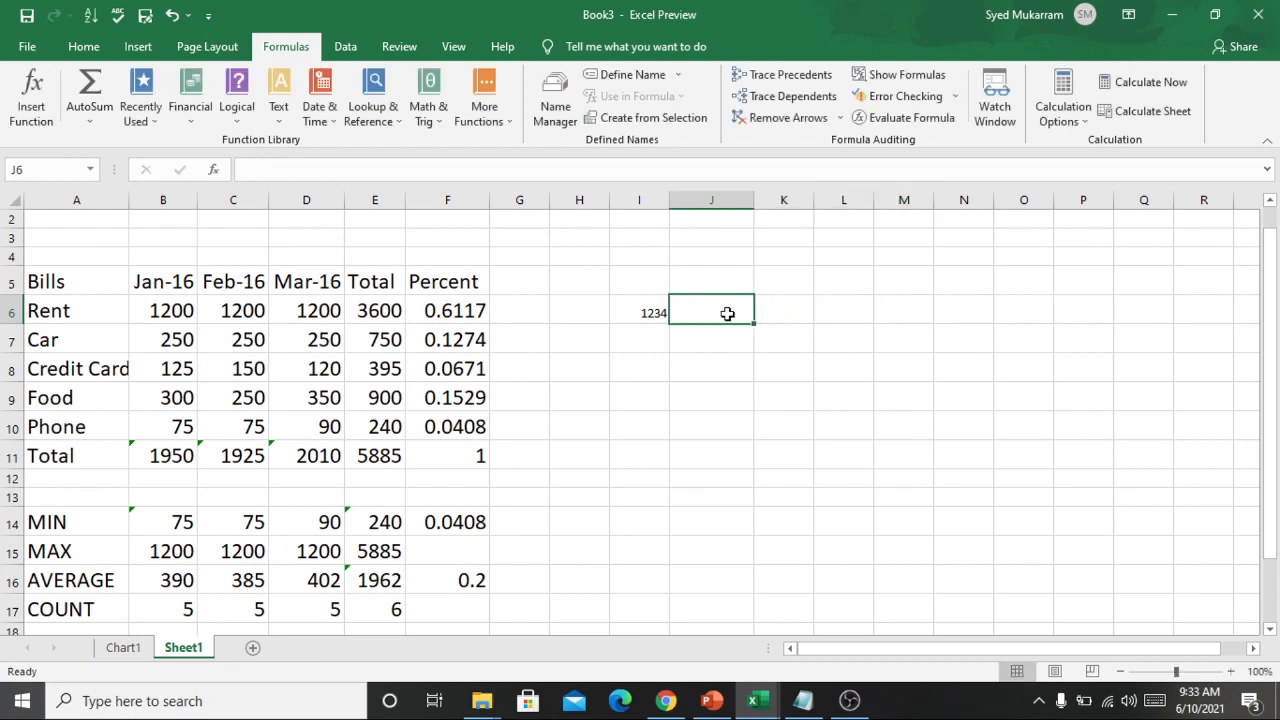
click(644, 318)
key(Delete)
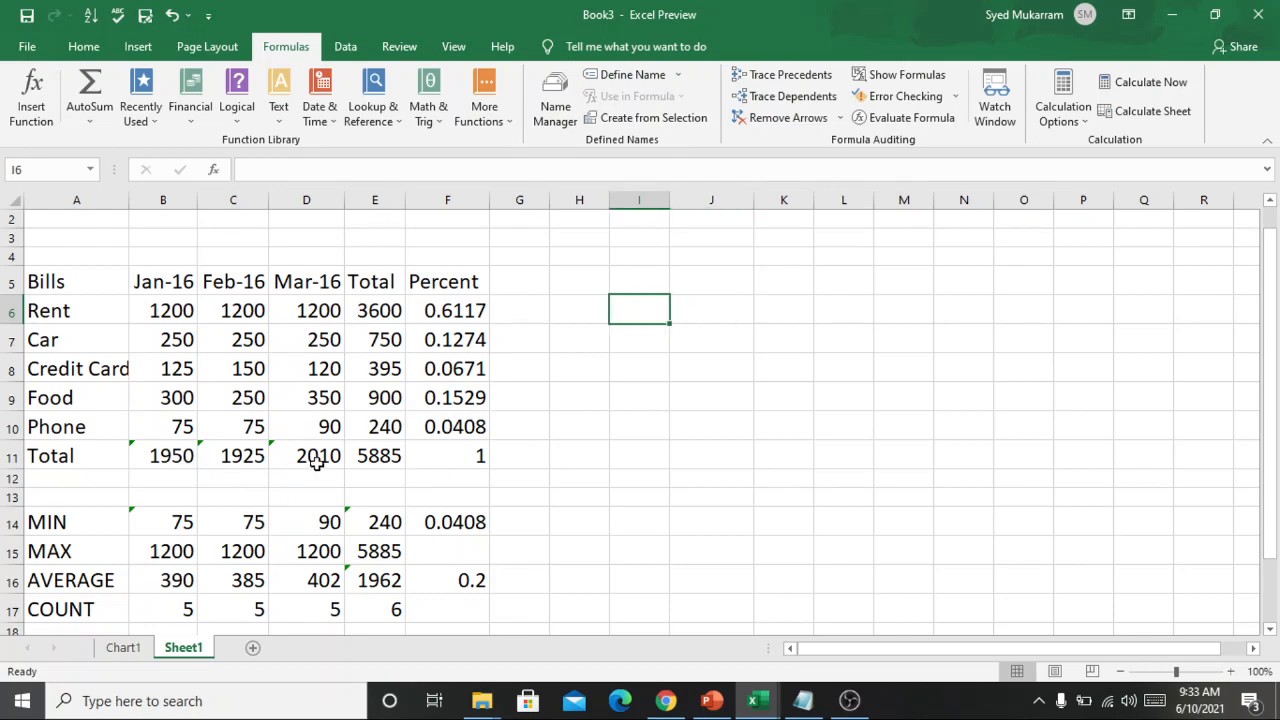
Clear the Total row cells B11:F11 and the bill totals in E6:E10.
drag(142, 457, 431, 454)
key(Delete)
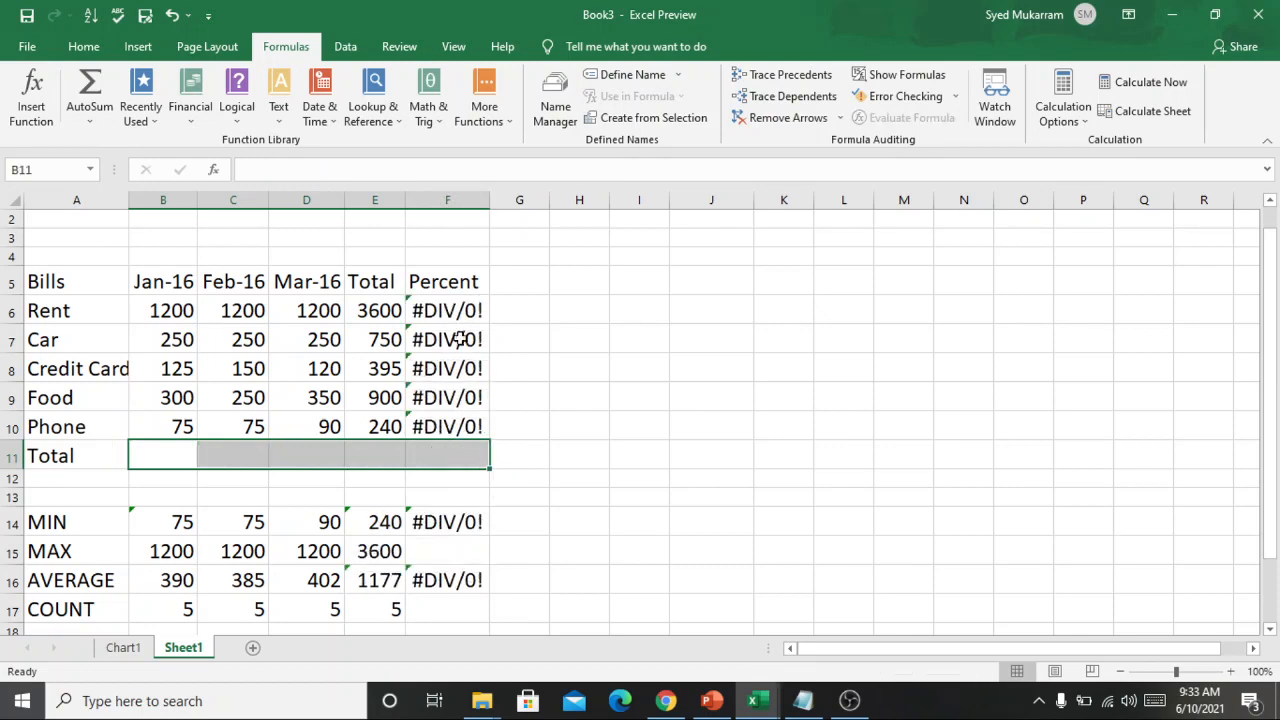
drag(366, 307, 383, 432)
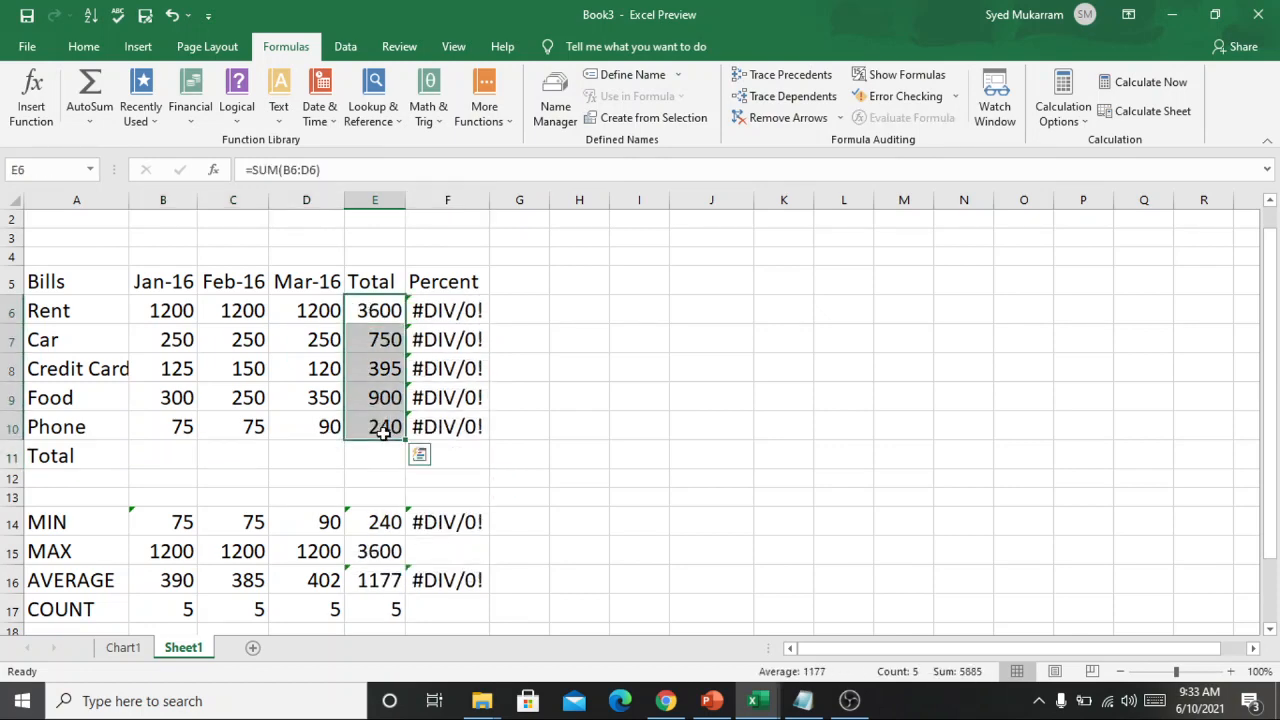
key(Delete)
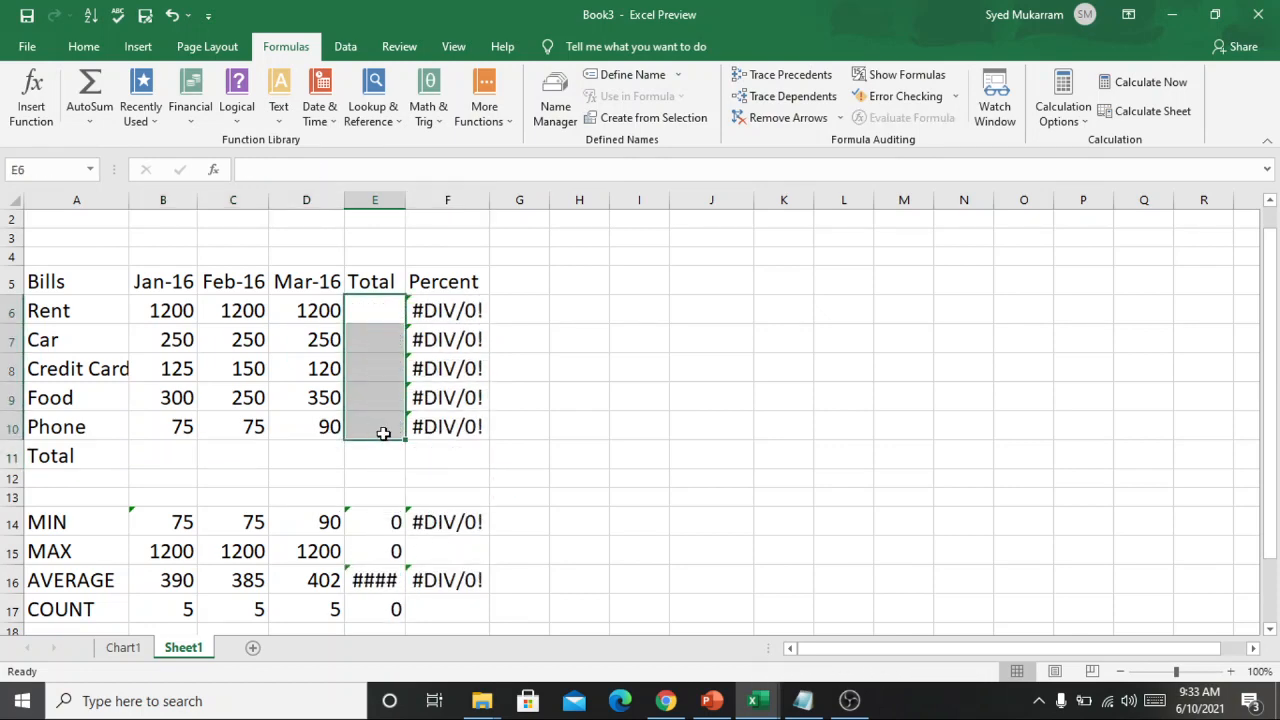
click(662, 426)
Total the Jan-16 bills in cell B11 with AutoSum over B6:B10.
click(172, 455)
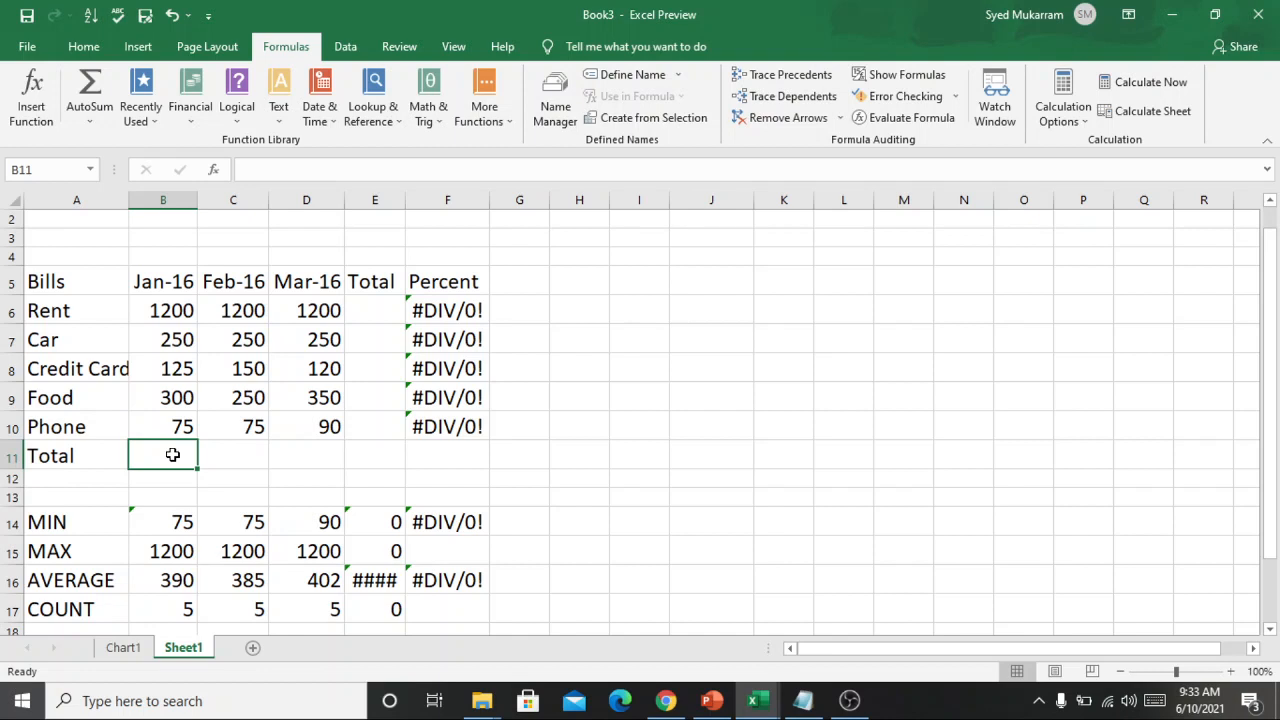
key(alt)
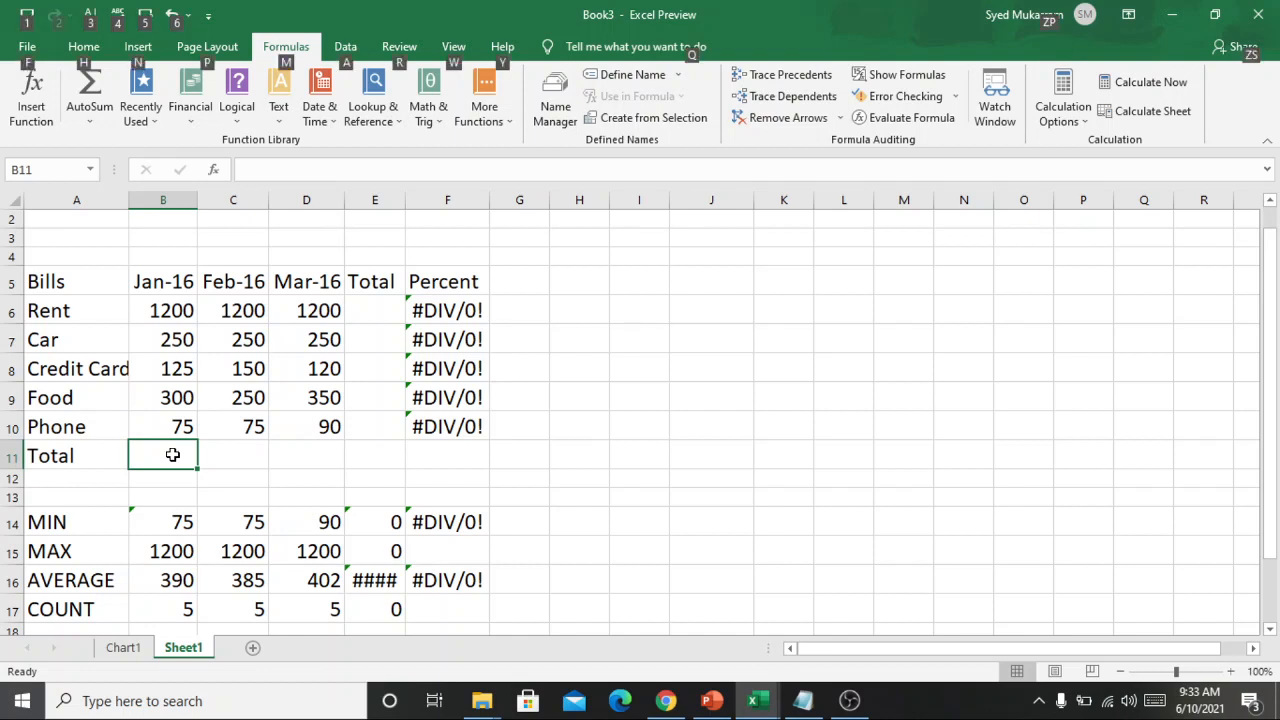
key(alt+=)
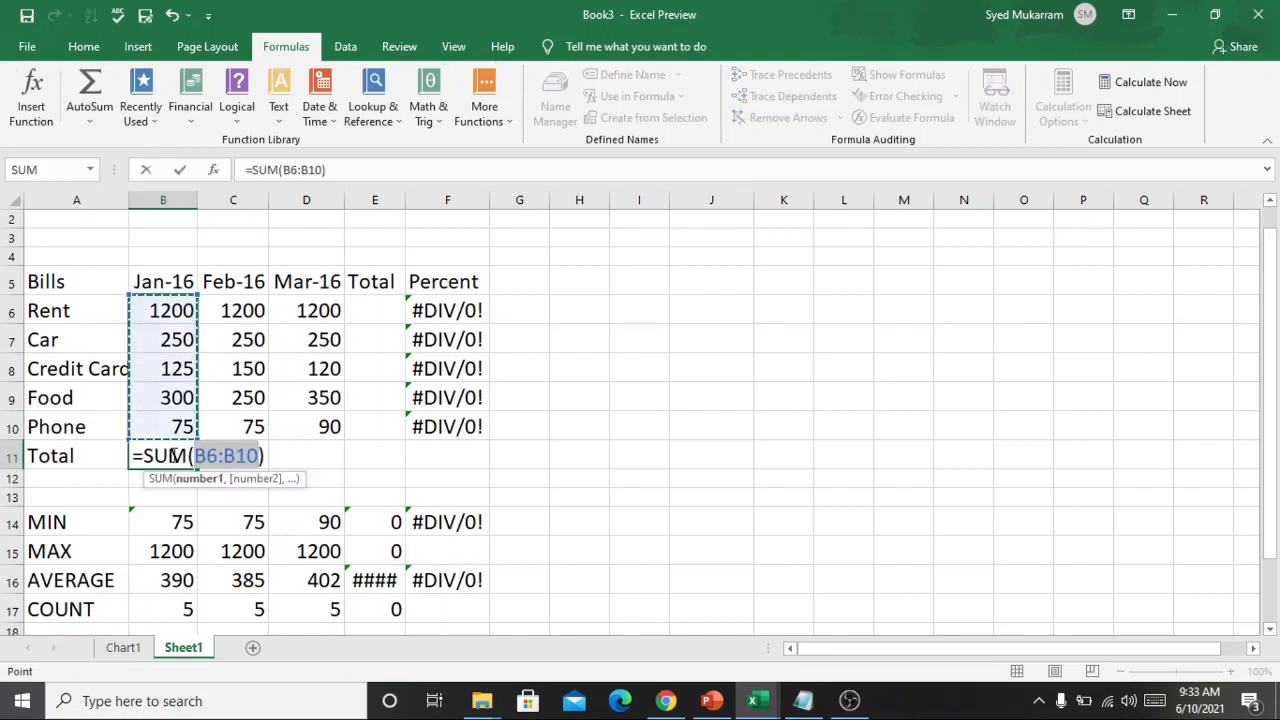
key(Return)
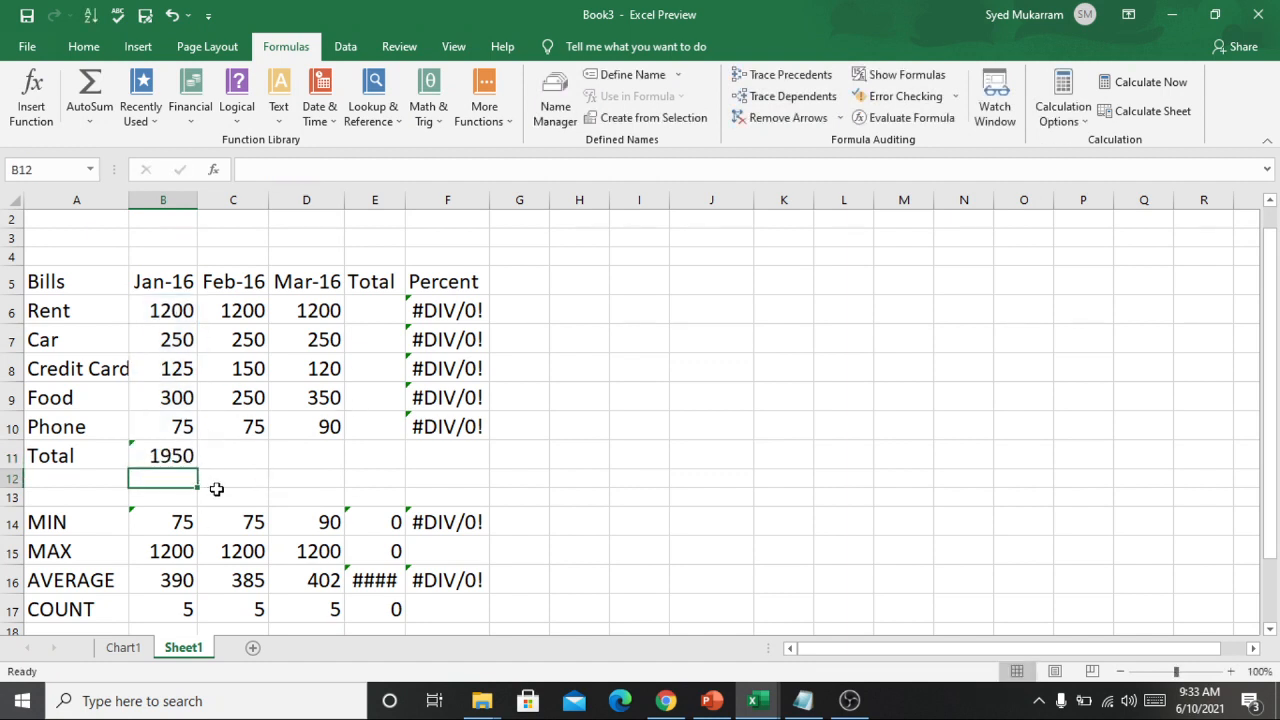
Copy the January sum formula from B11 into cells C11 and D11.
click(173, 456)
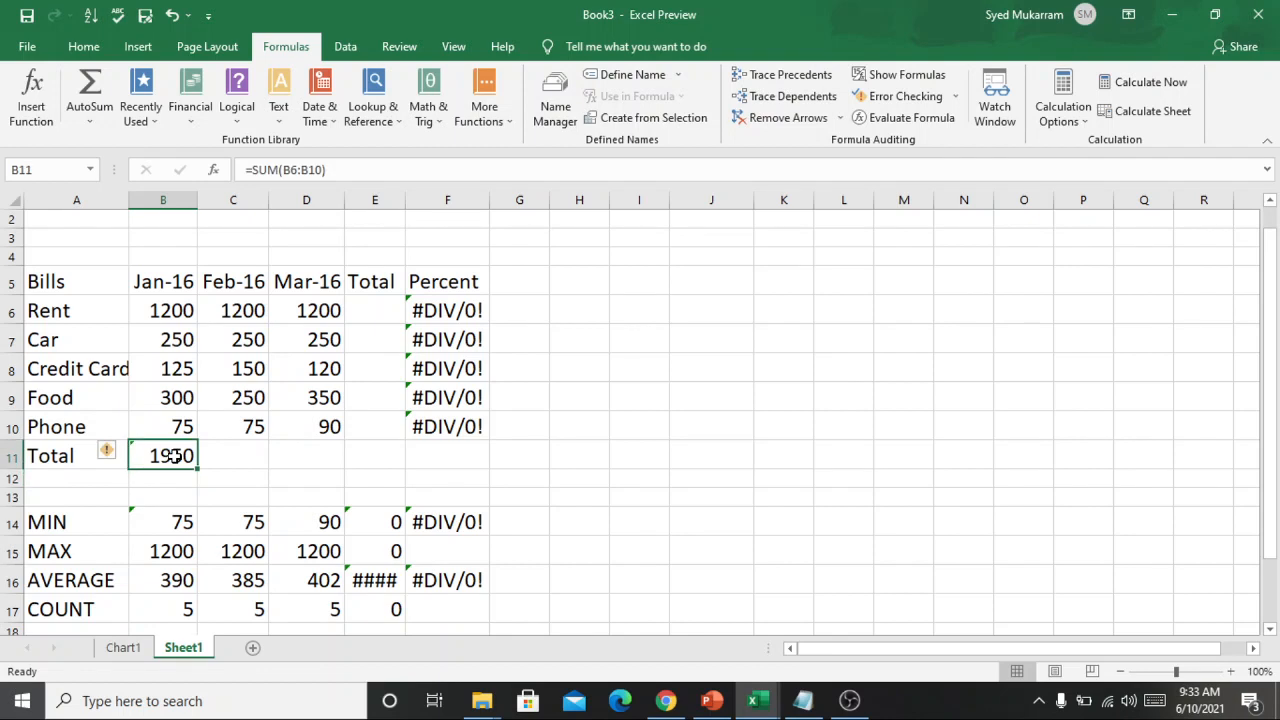
key(ctrl+c)
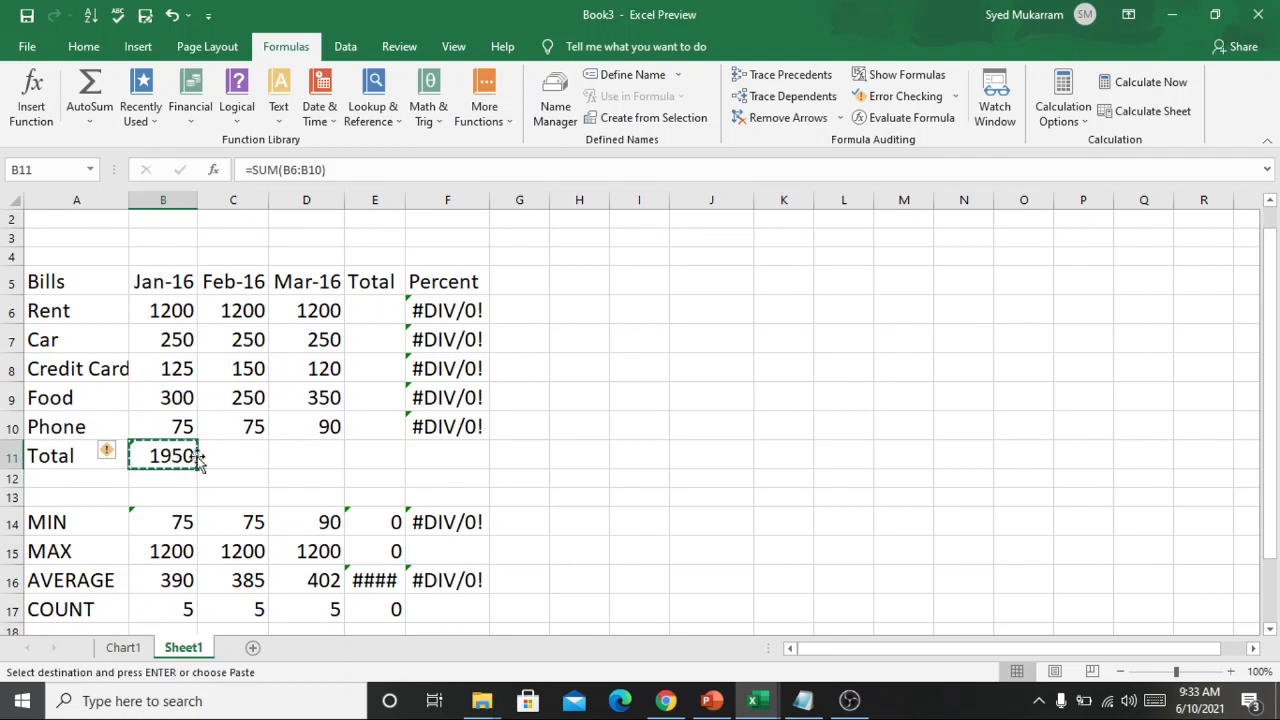
click(210, 456)
key(ctrl+v)
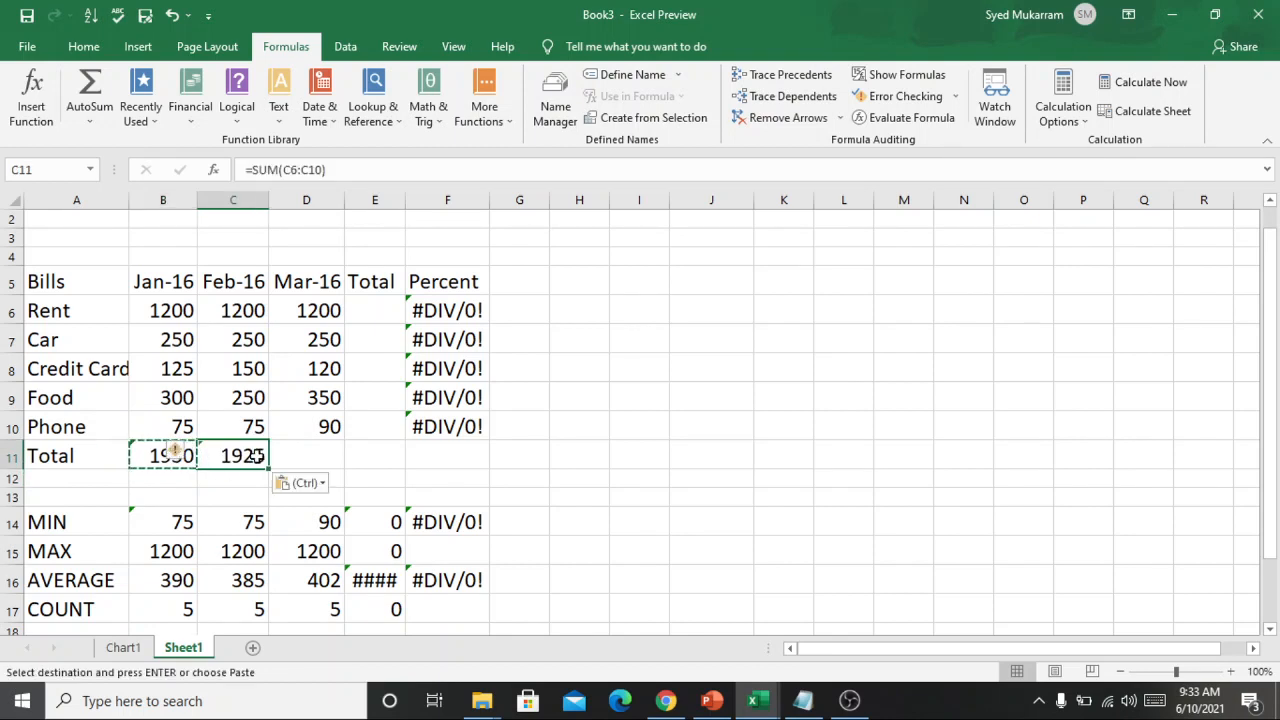
click(291, 457)
key(ctrl+v)
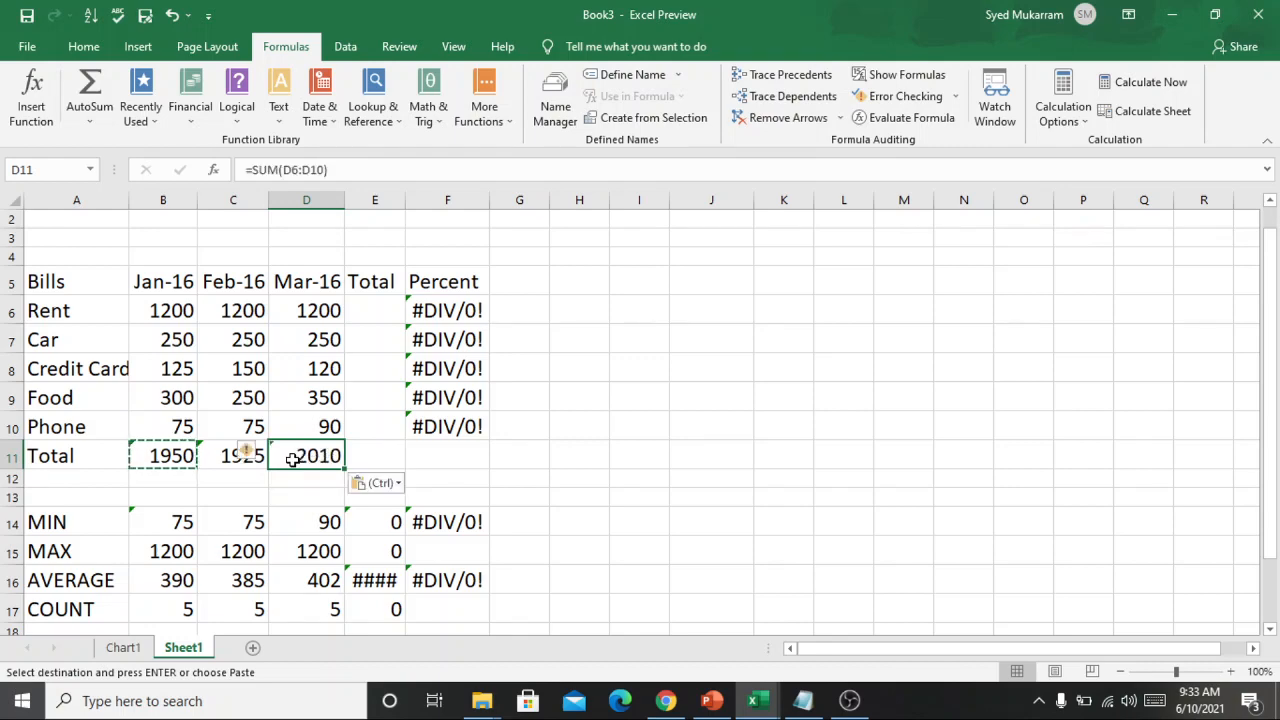
Clear the pasted February and March totals from cells D11 and C11.
key(Delete)
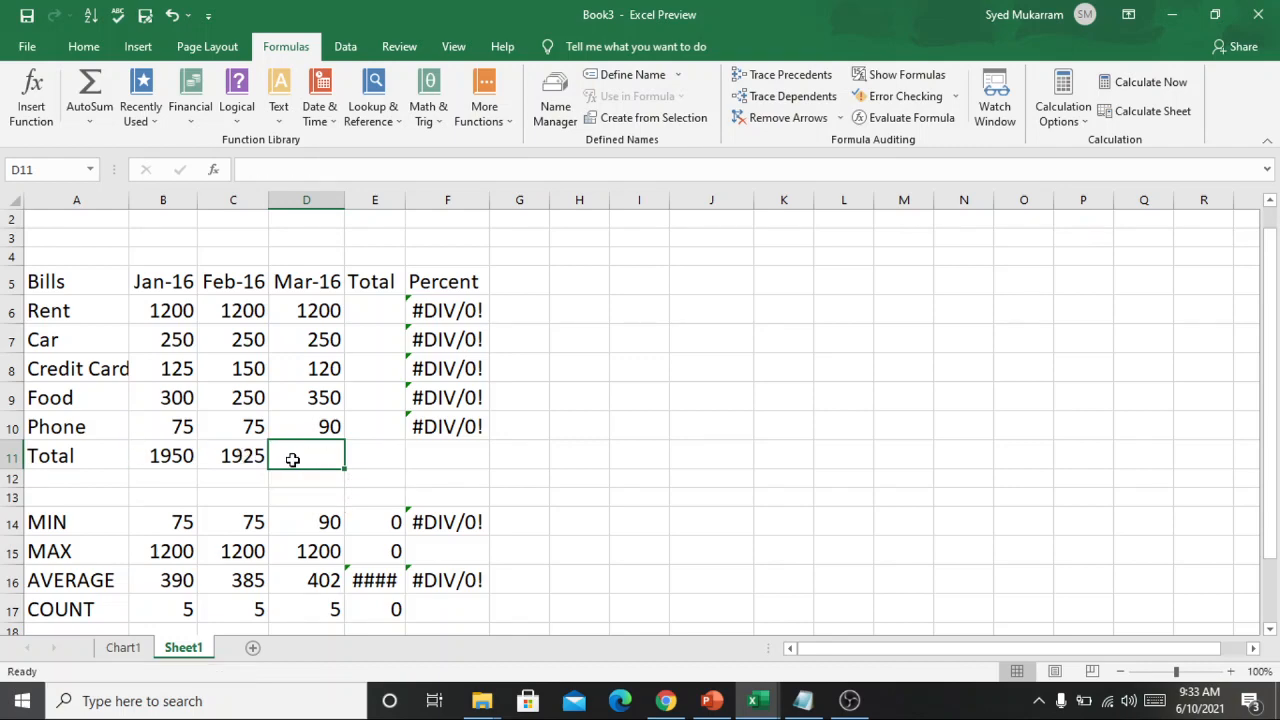
click(240, 462)
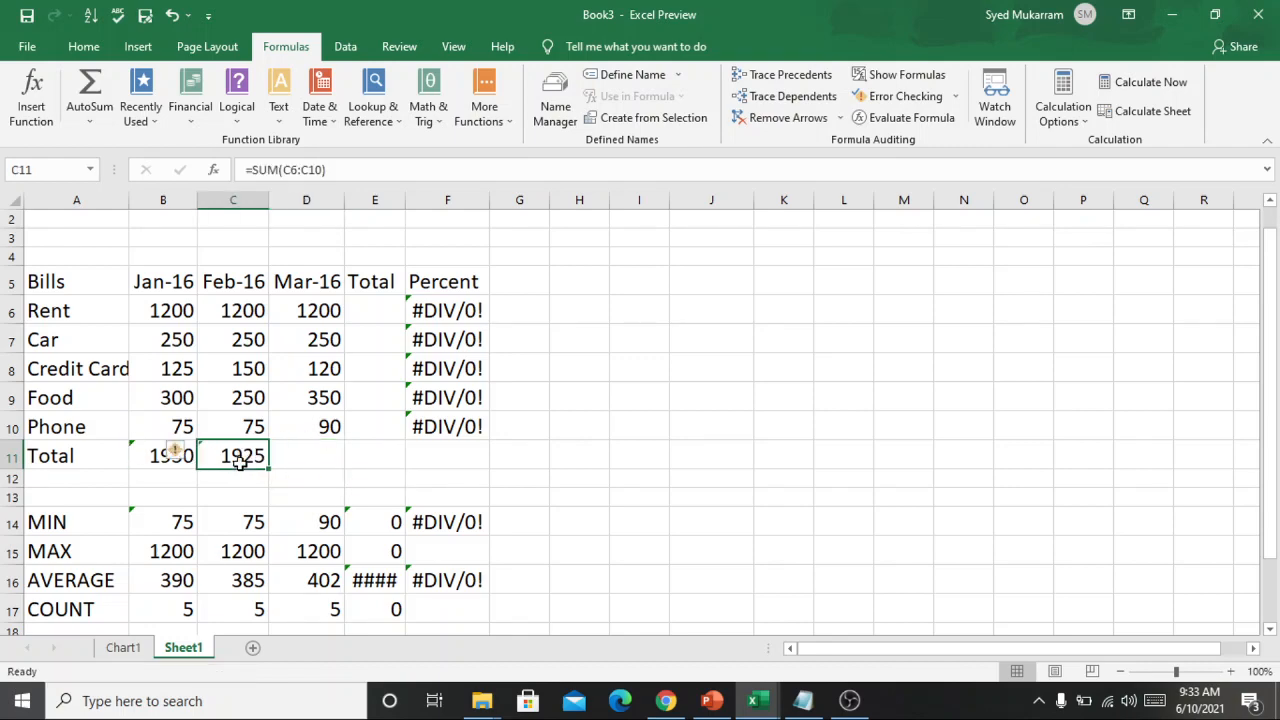
key(Delete)
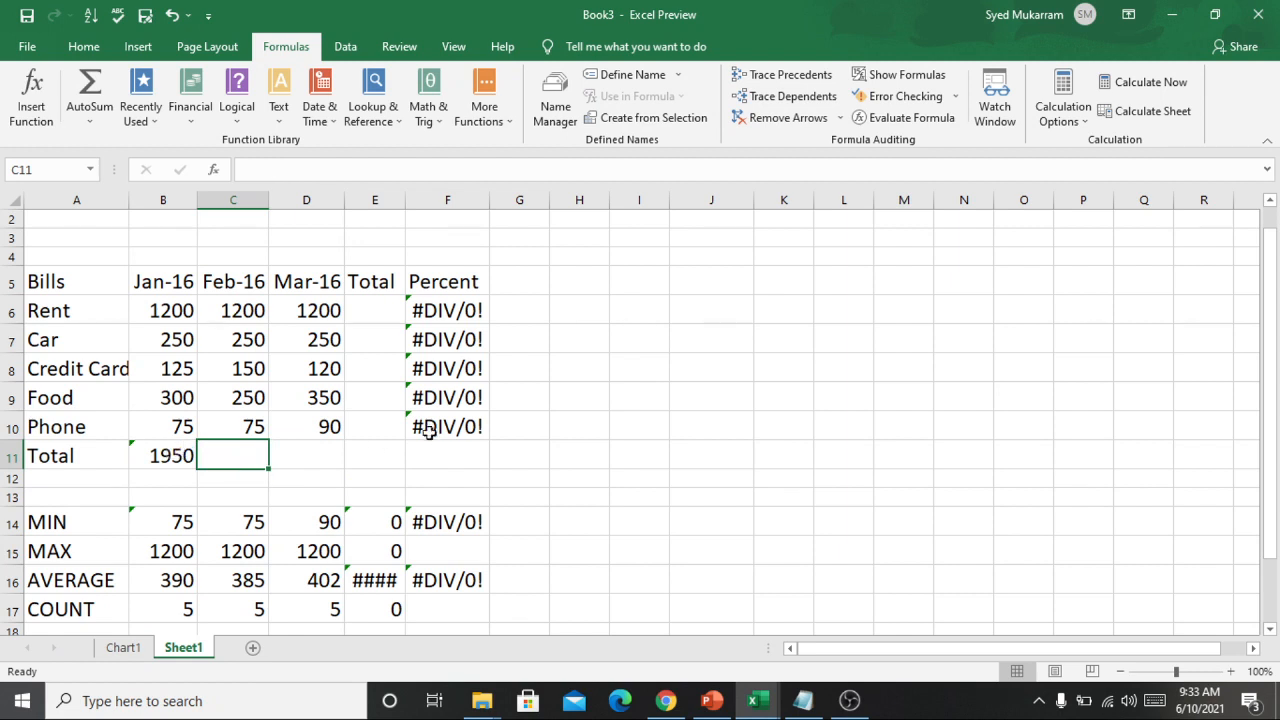
click(233, 484)
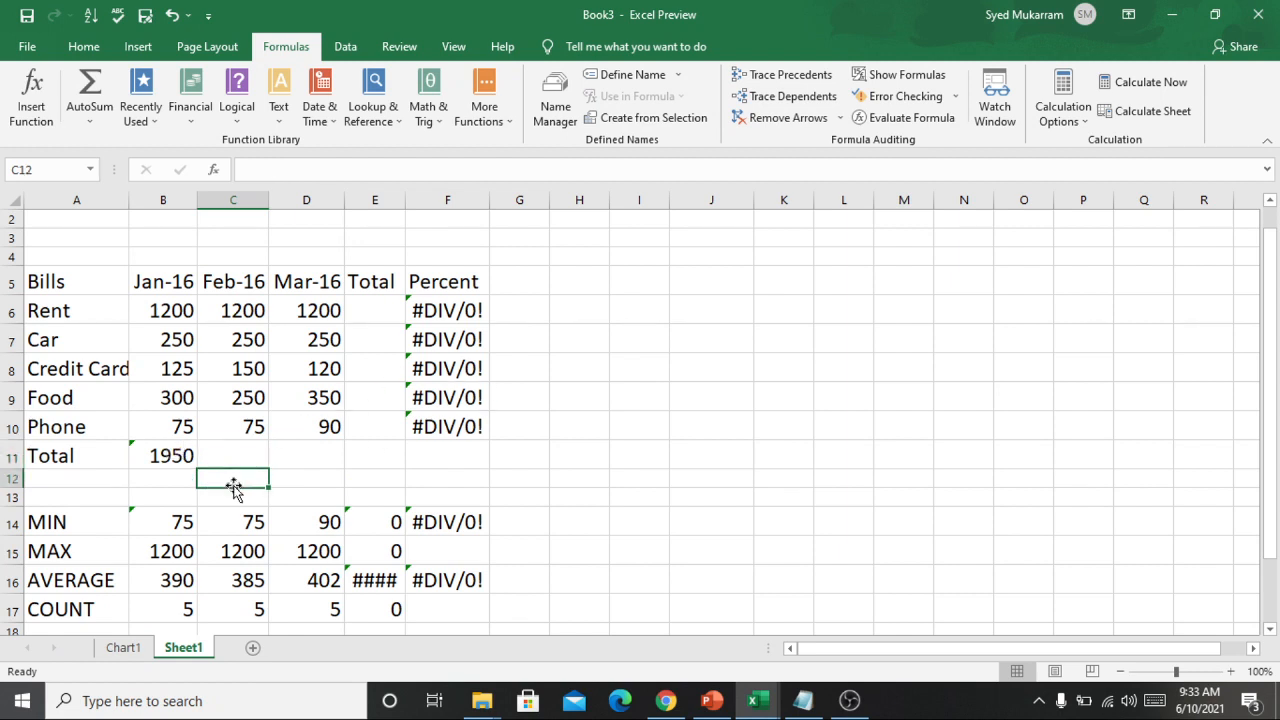
Fill the sum formula in B11 across the Total row through cell E11.
click(170, 455)
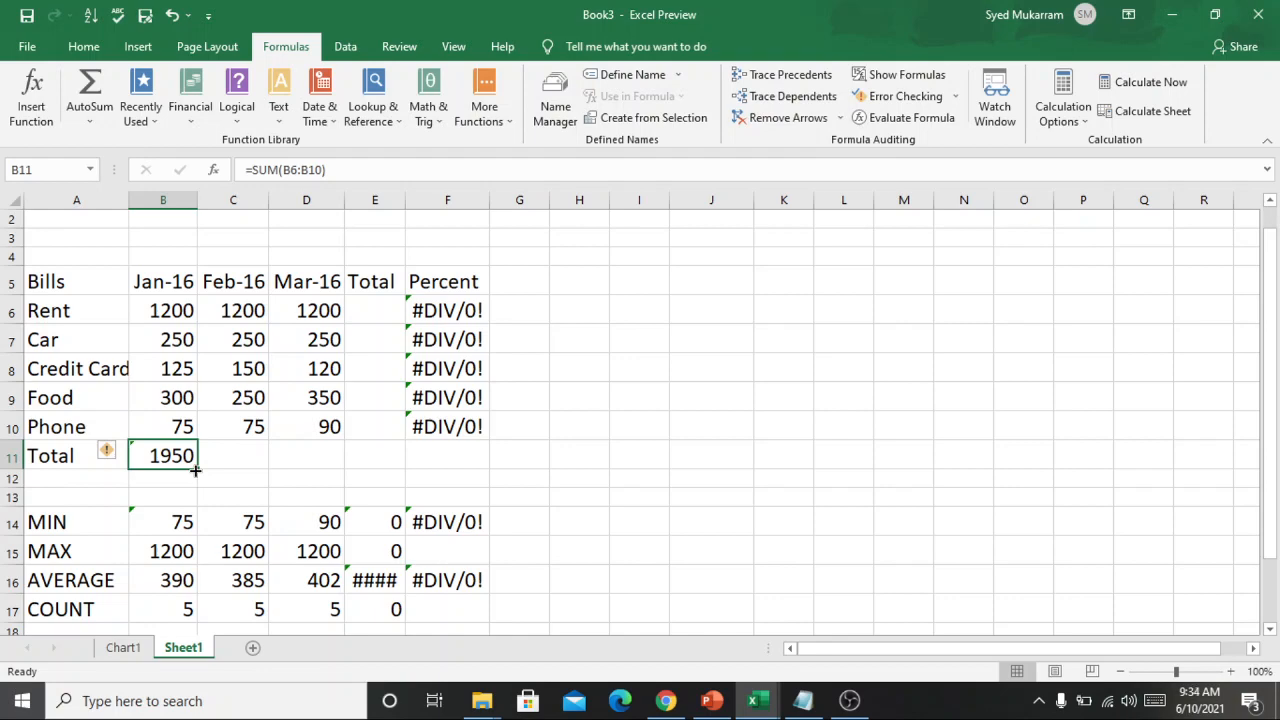
drag(195, 470, 195, 470)
drag(296, 470, 391, 458)
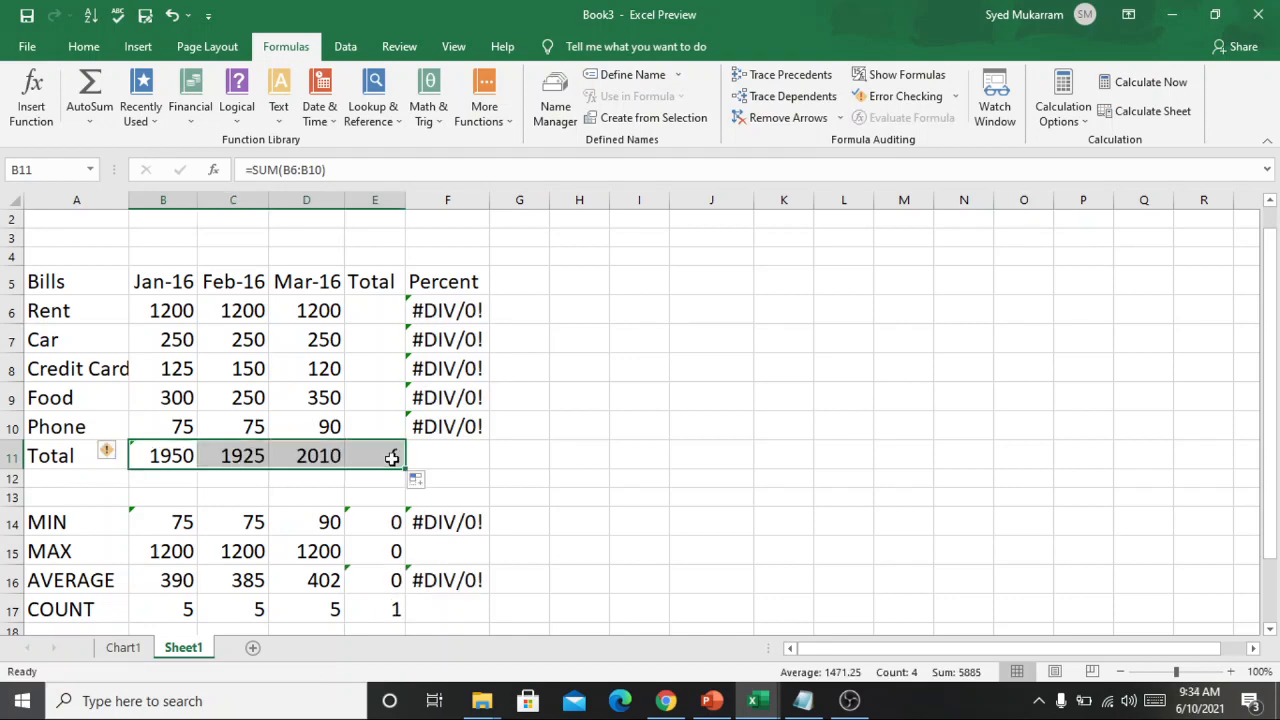
click(598, 457)
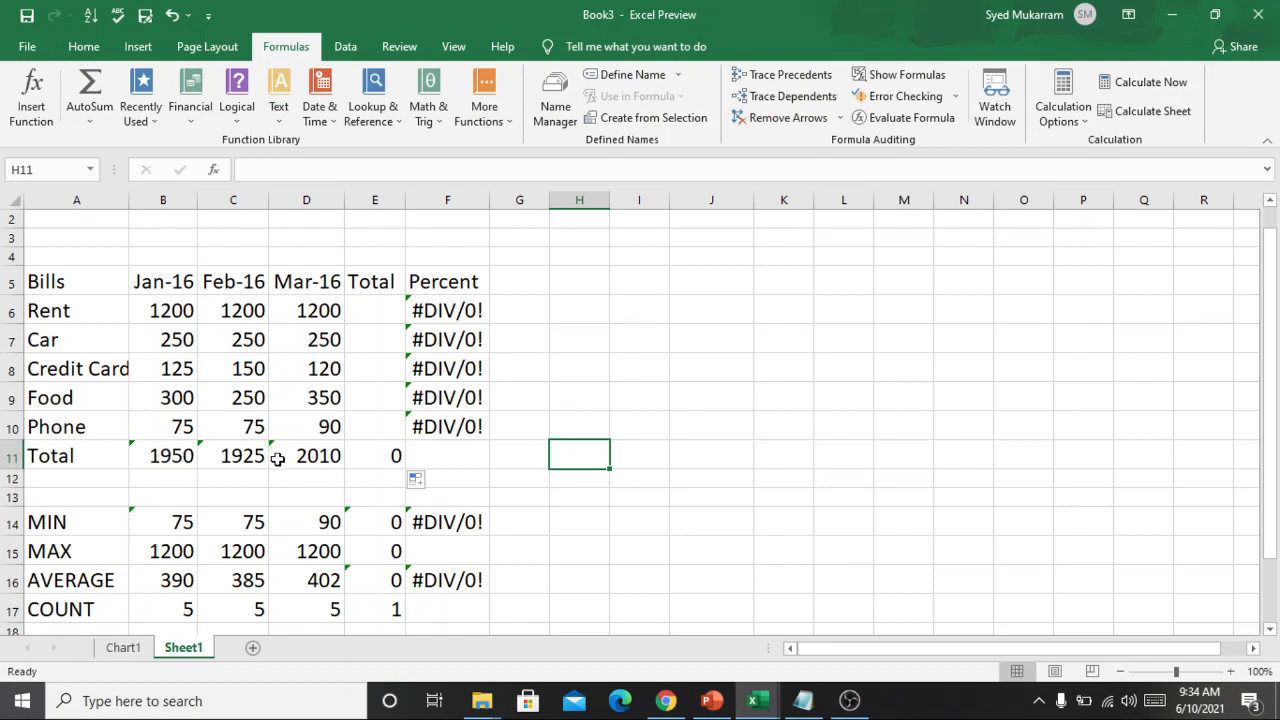
click(380, 316)
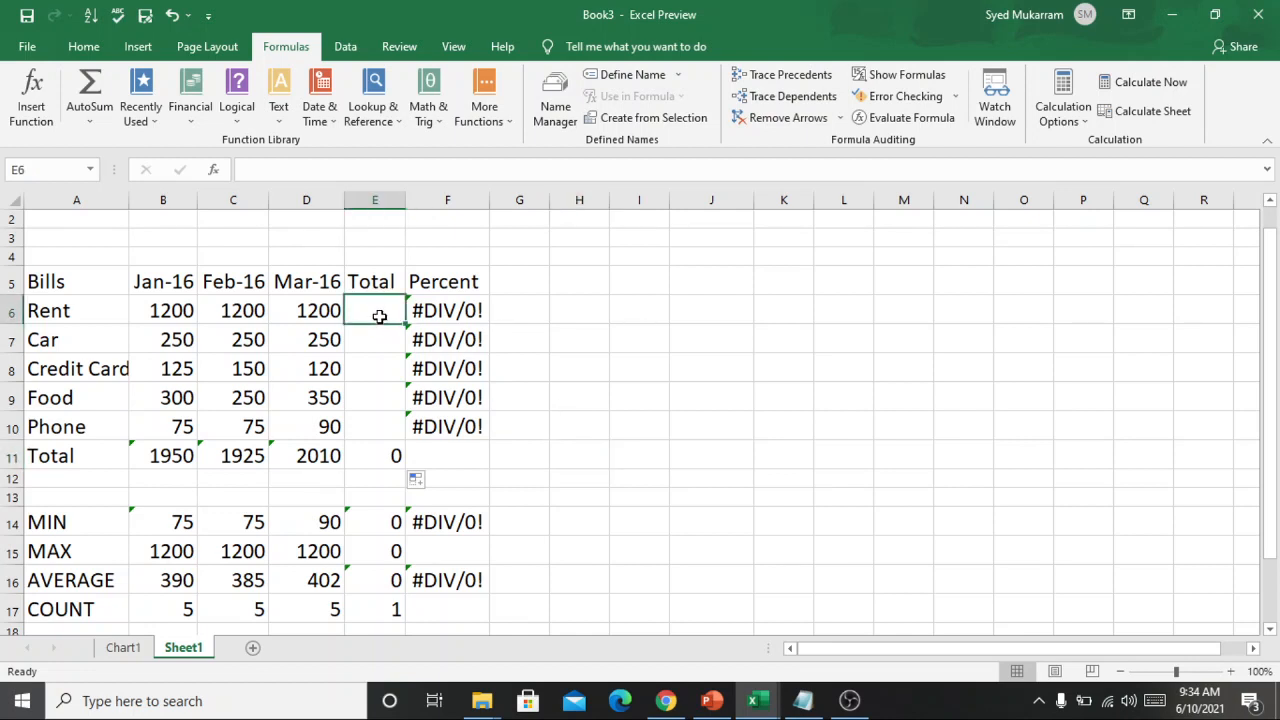
double_click(381, 316)
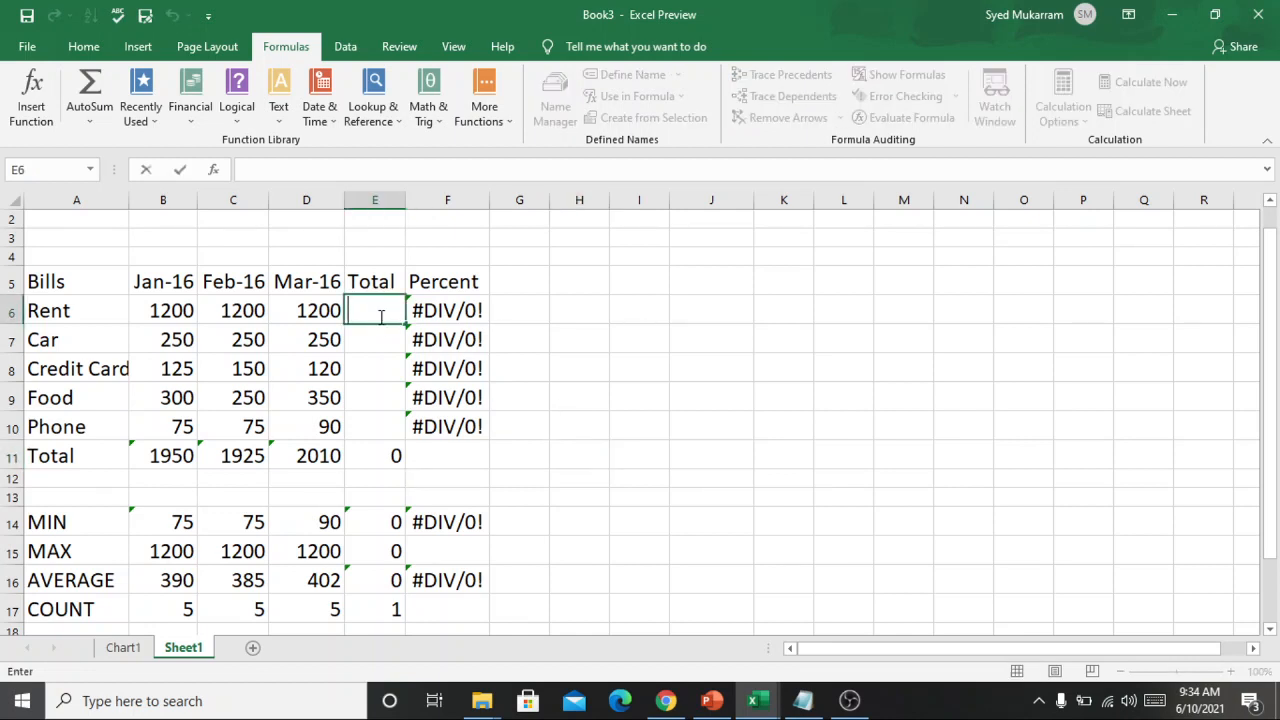
key(Escape)
click(562, 311)
Total the Rent row in cell E6 with AutoSum over B6:D6.
click(389, 307)
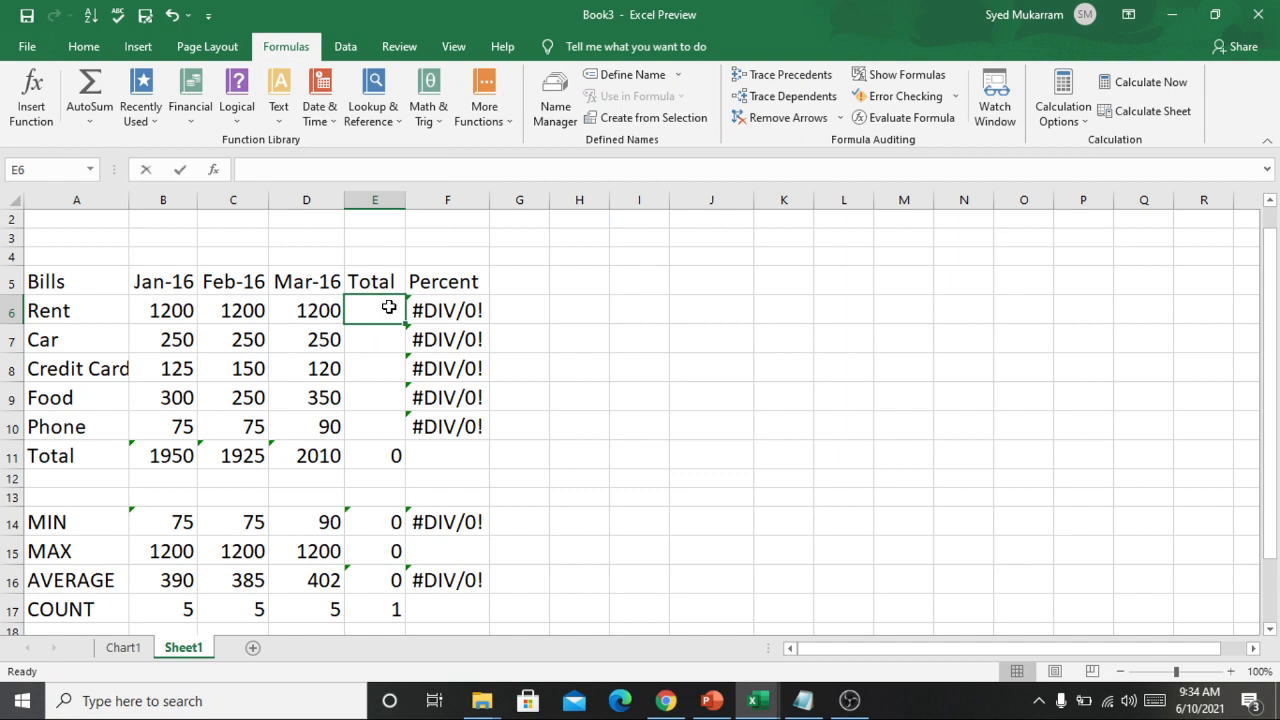
key(alt+equal)
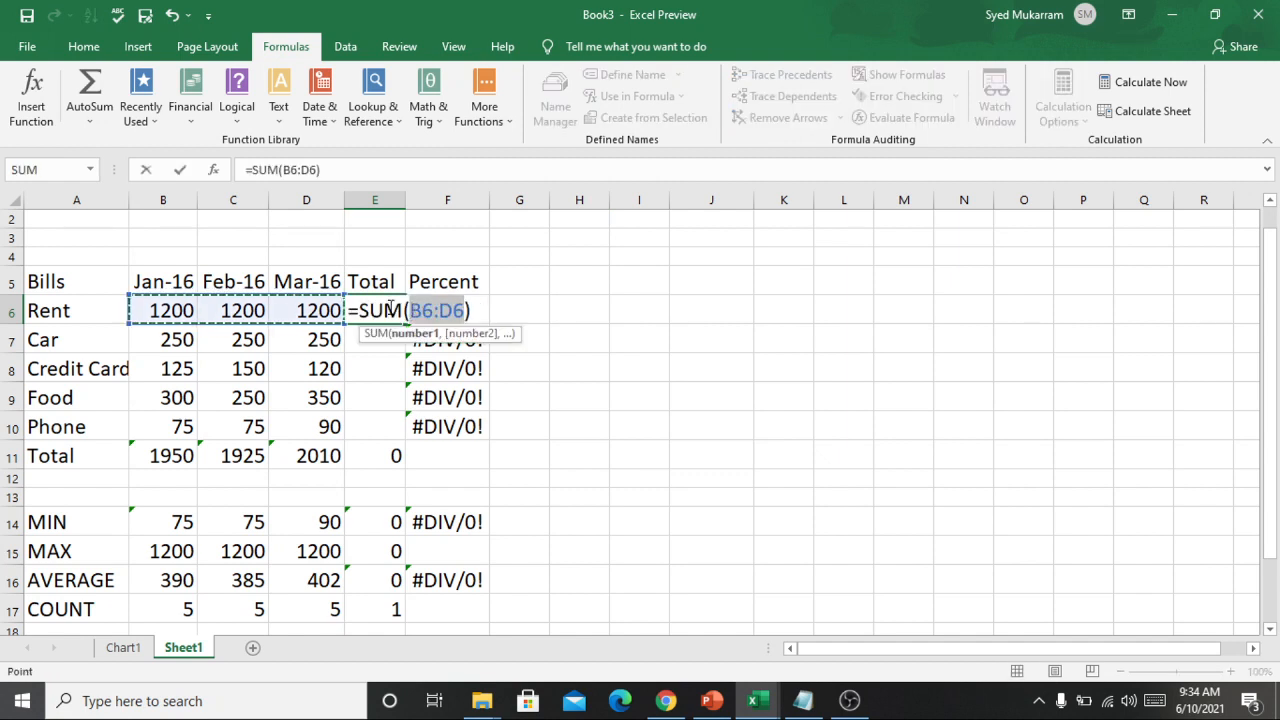
key(Return)
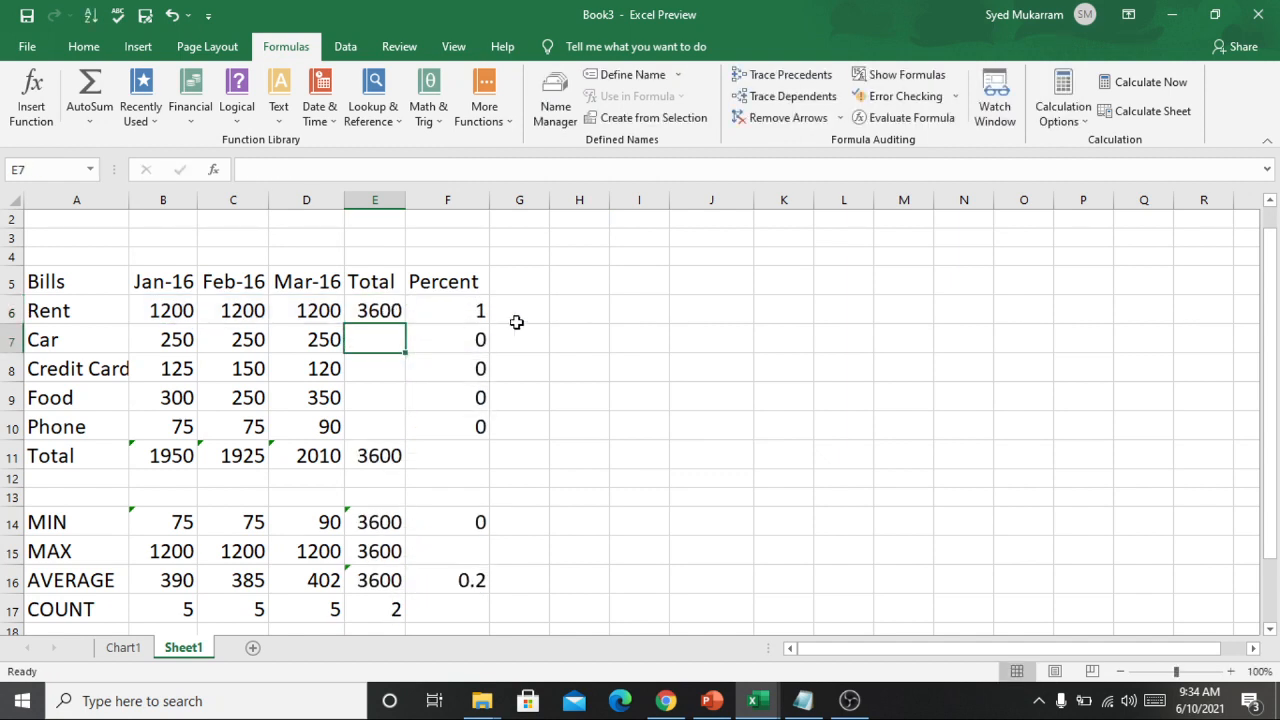
Fill the Rent total formula from E6 down to the Phone row in E10.
click(385, 312)
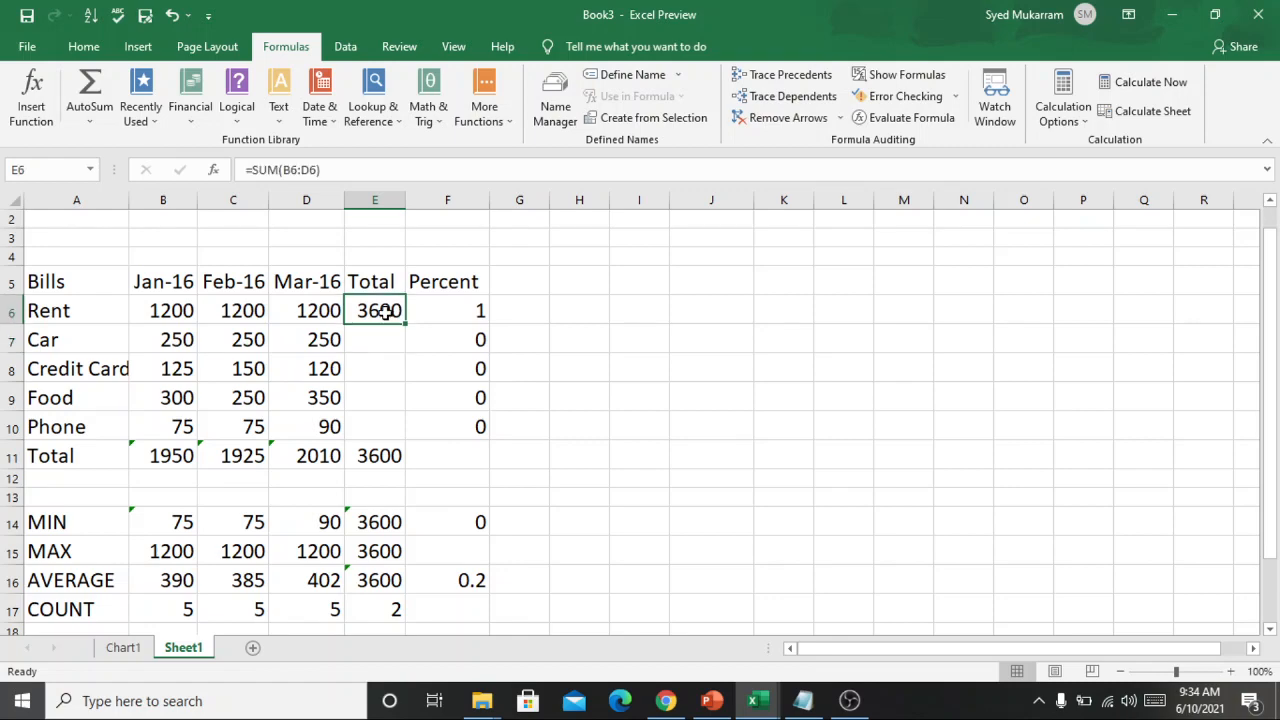
drag(403, 324, 382, 428)
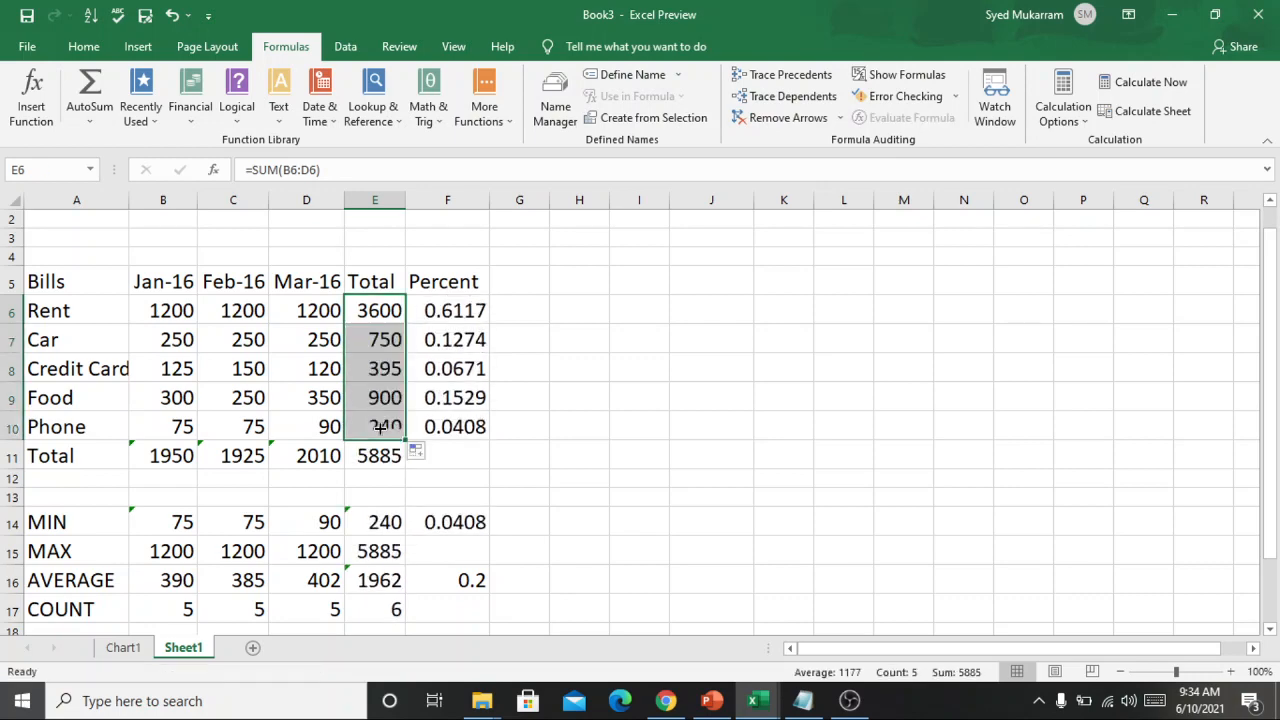
click(737, 316)
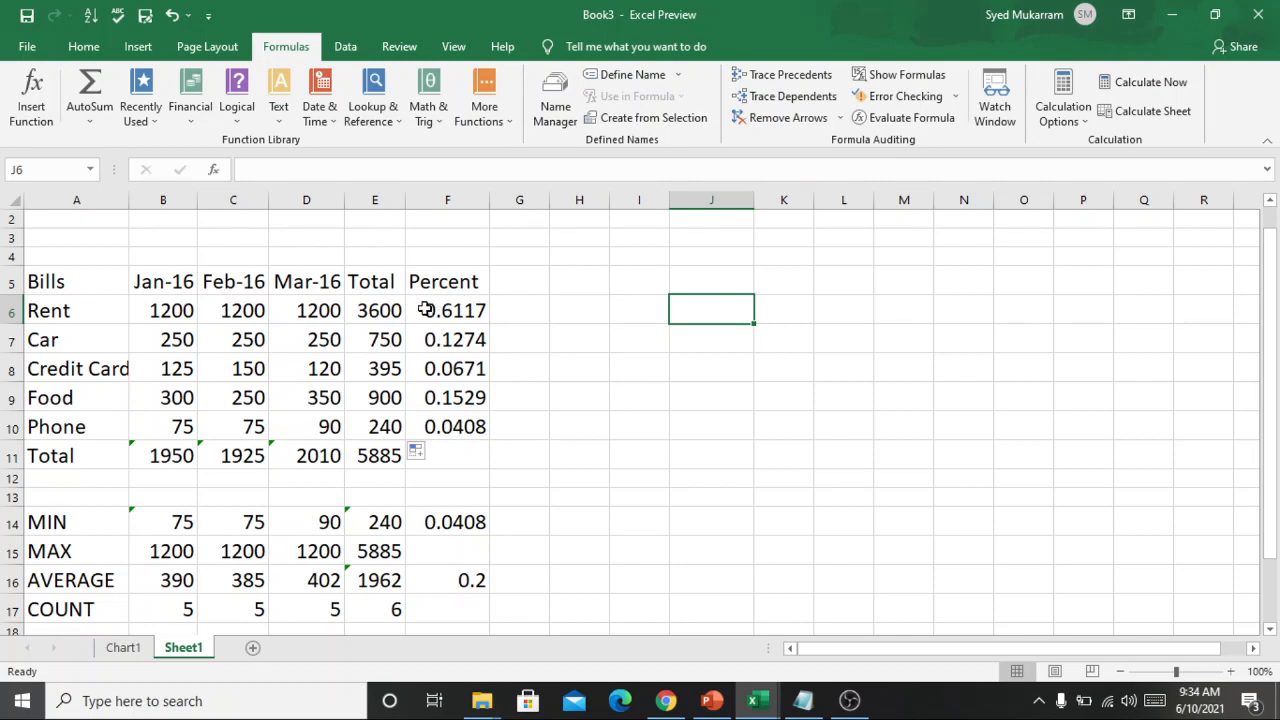
Clear the Percent formulas for all bills in cells F6:F10.
drag(426, 310, 457, 428)
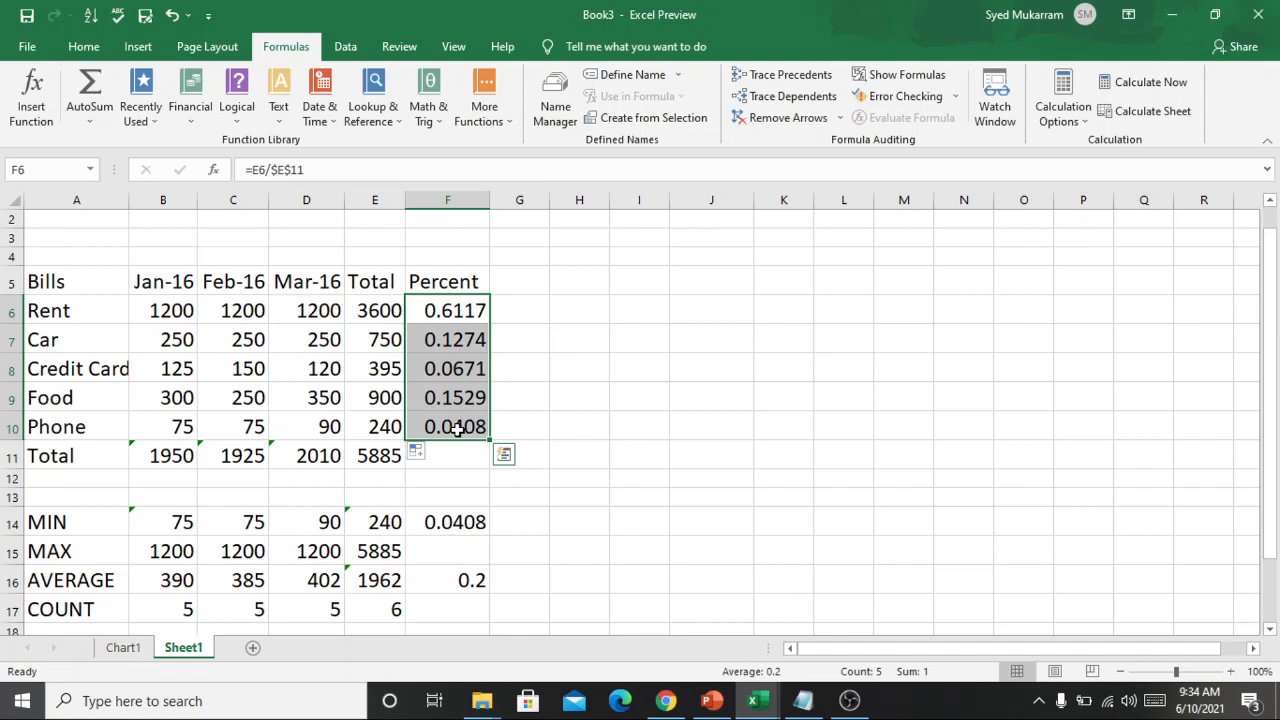
key(F2)
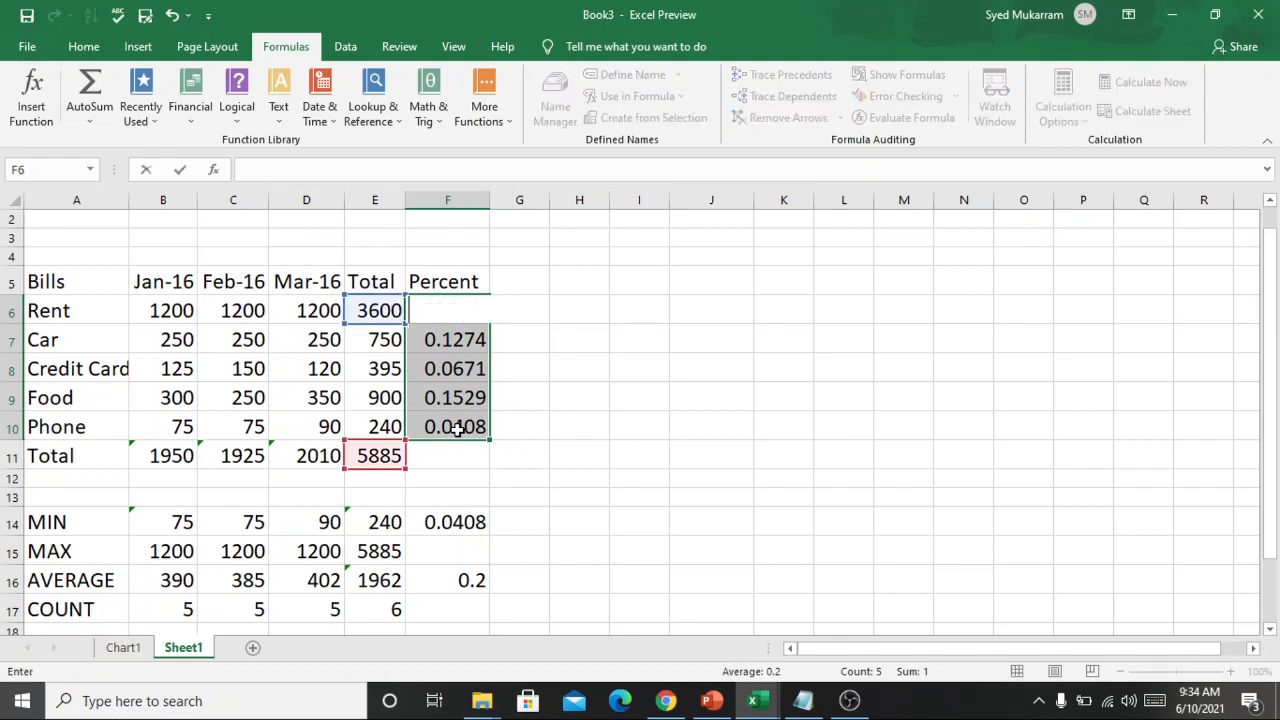
click(543, 363)
click(484, 428)
drag(447, 397, 445, 341)
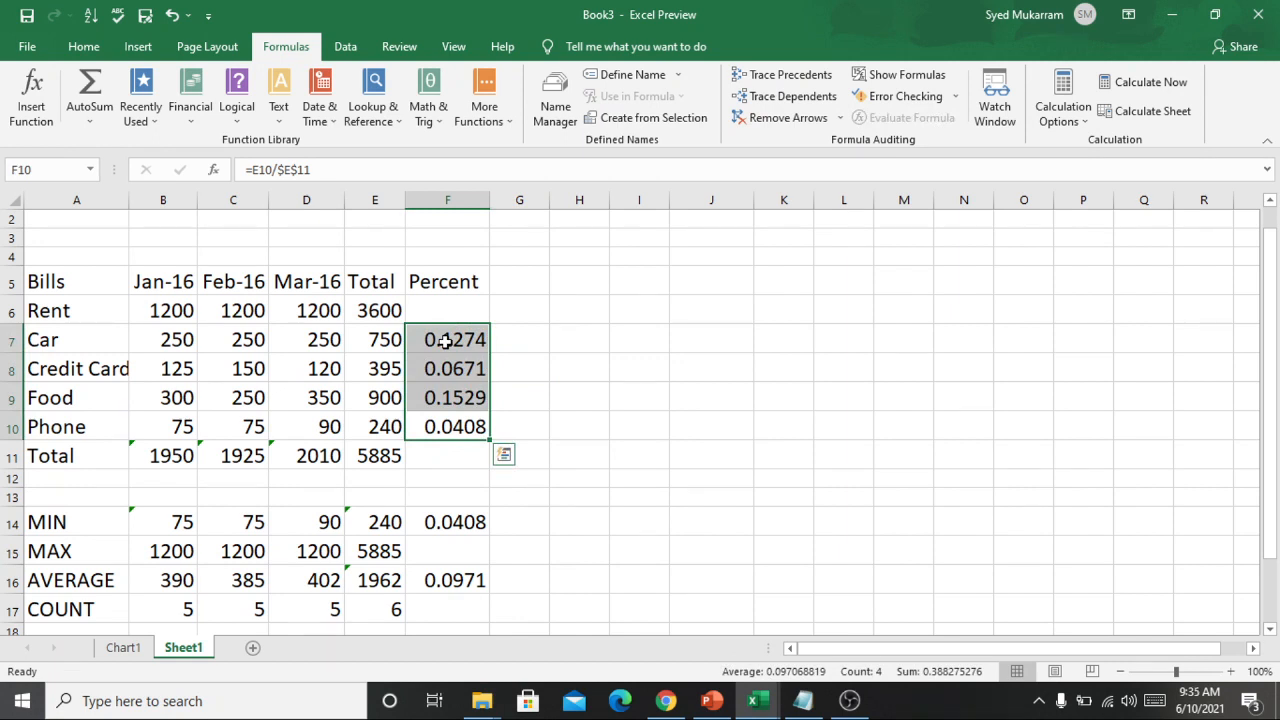
key(Delete)
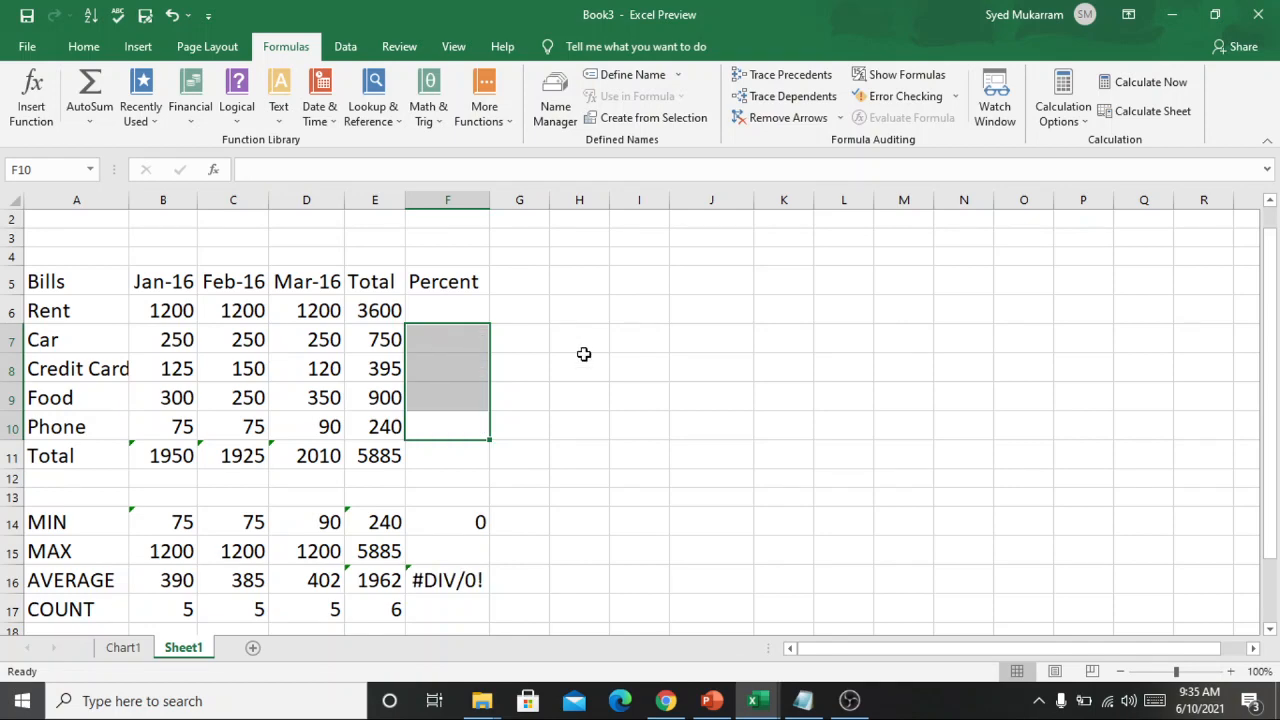
click(583, 360)
double_click(444, 311)
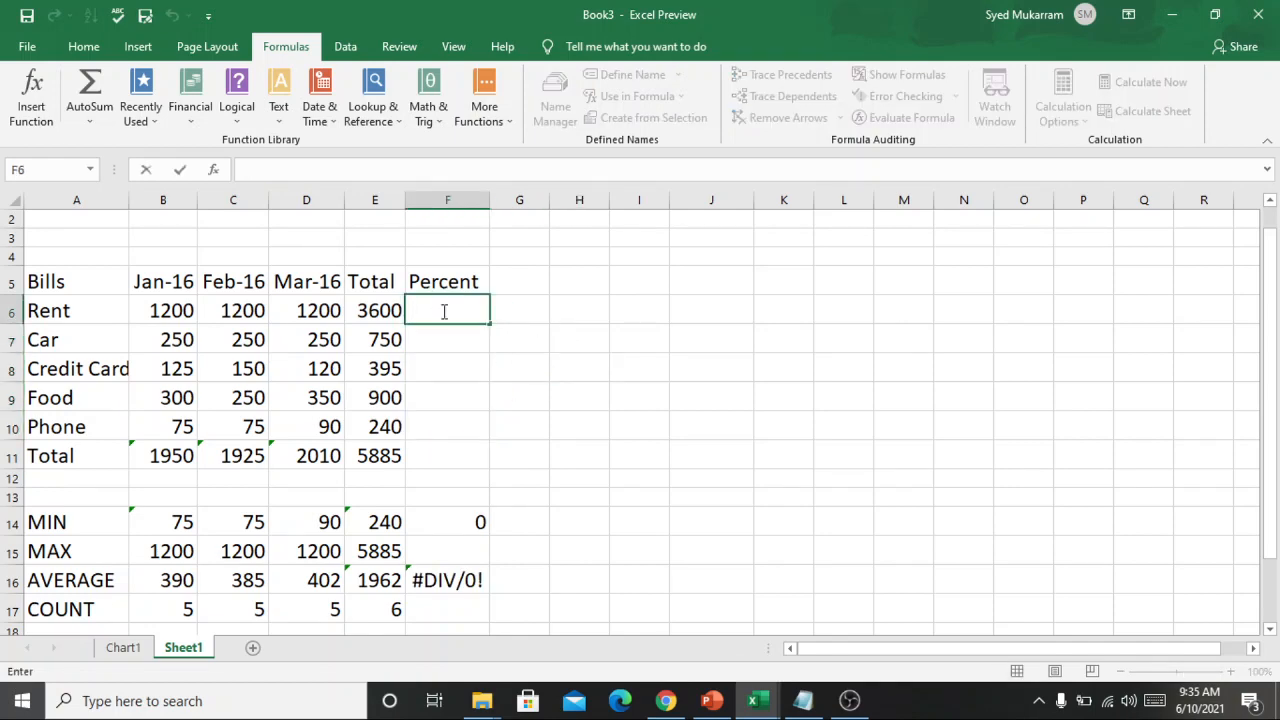
key(alt)
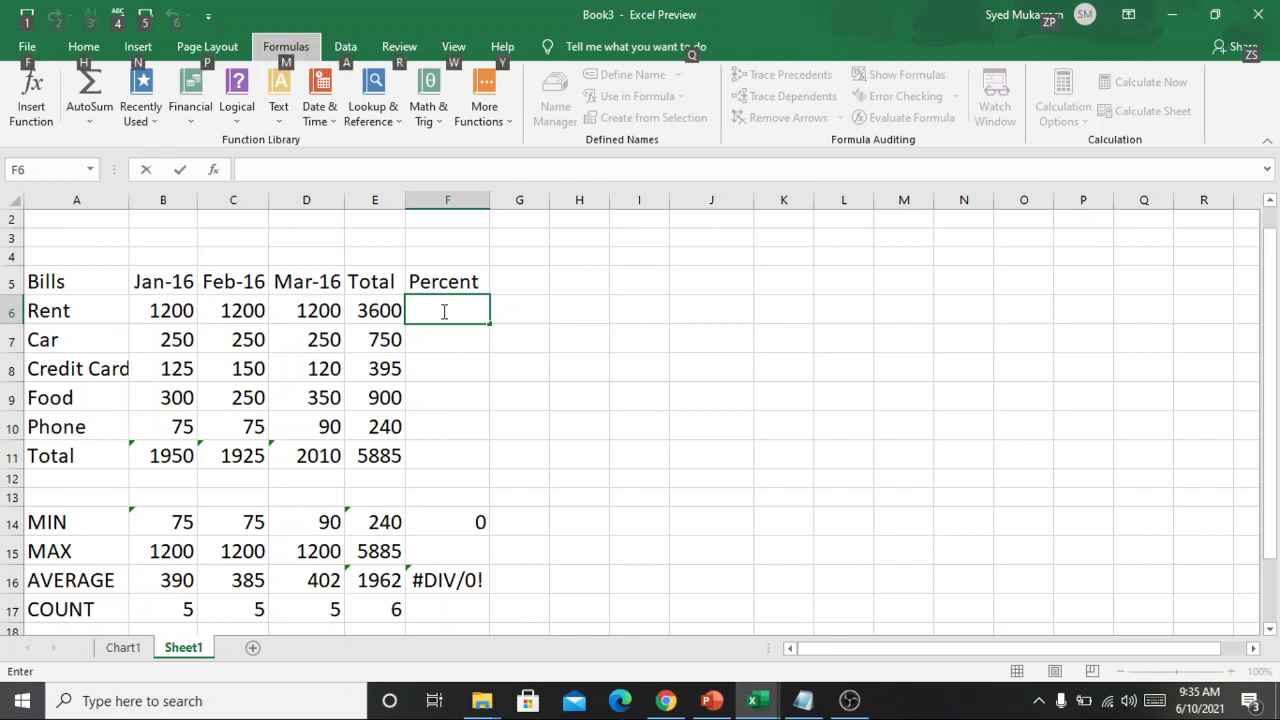
key(alt)
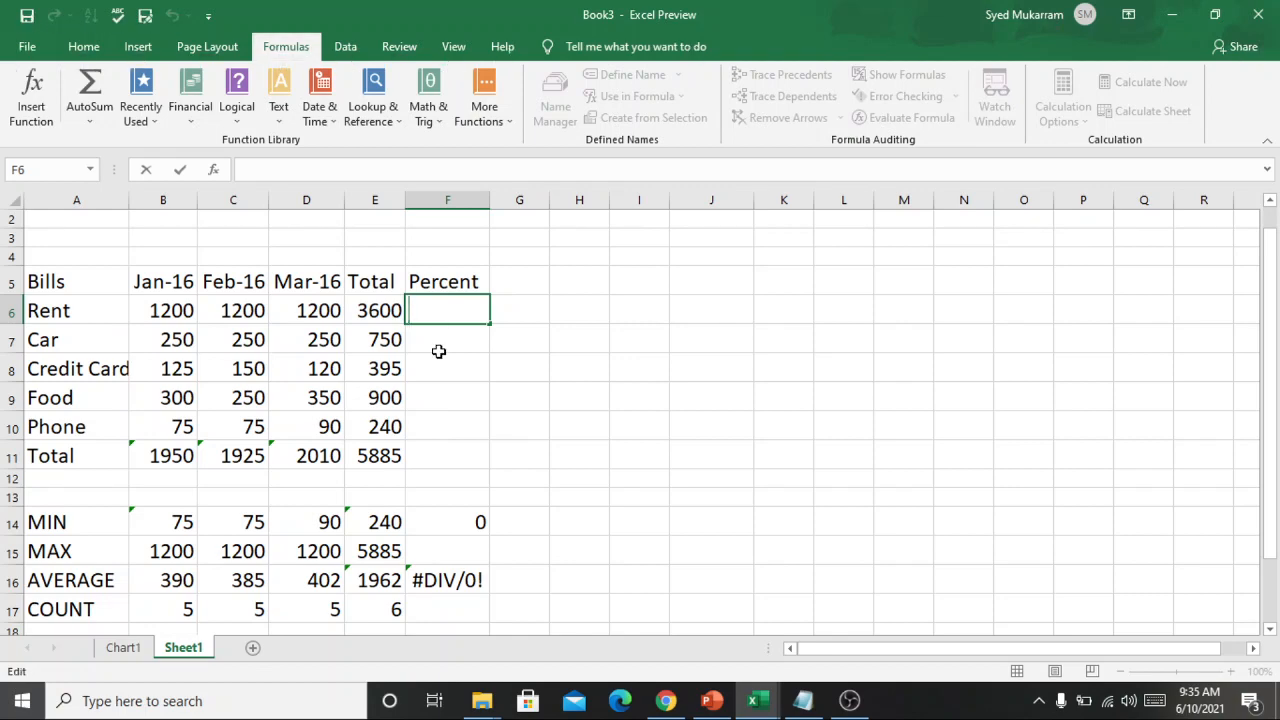
click(440, 345)
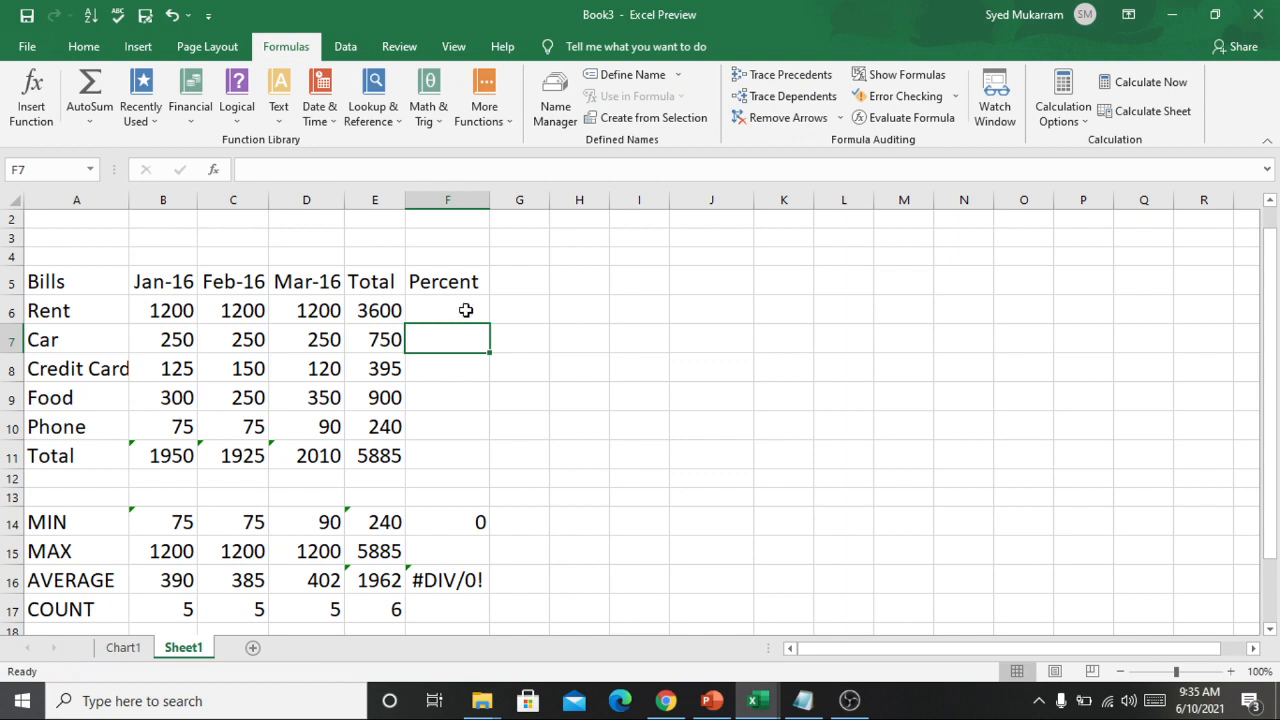
Insert an AutoSum formula in Rent's Percent cell F6 and strip it back to just the equals sign.
click(466, 310)
key(alt+=)
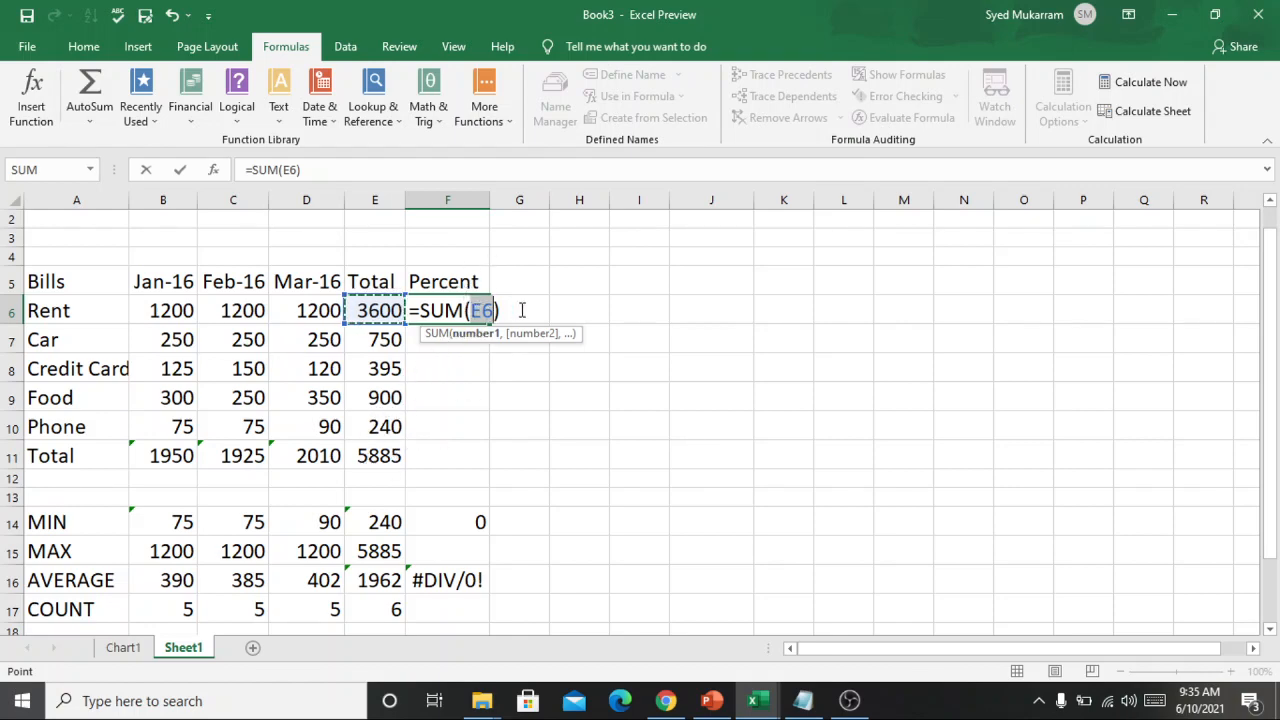
double_click(462, 311)
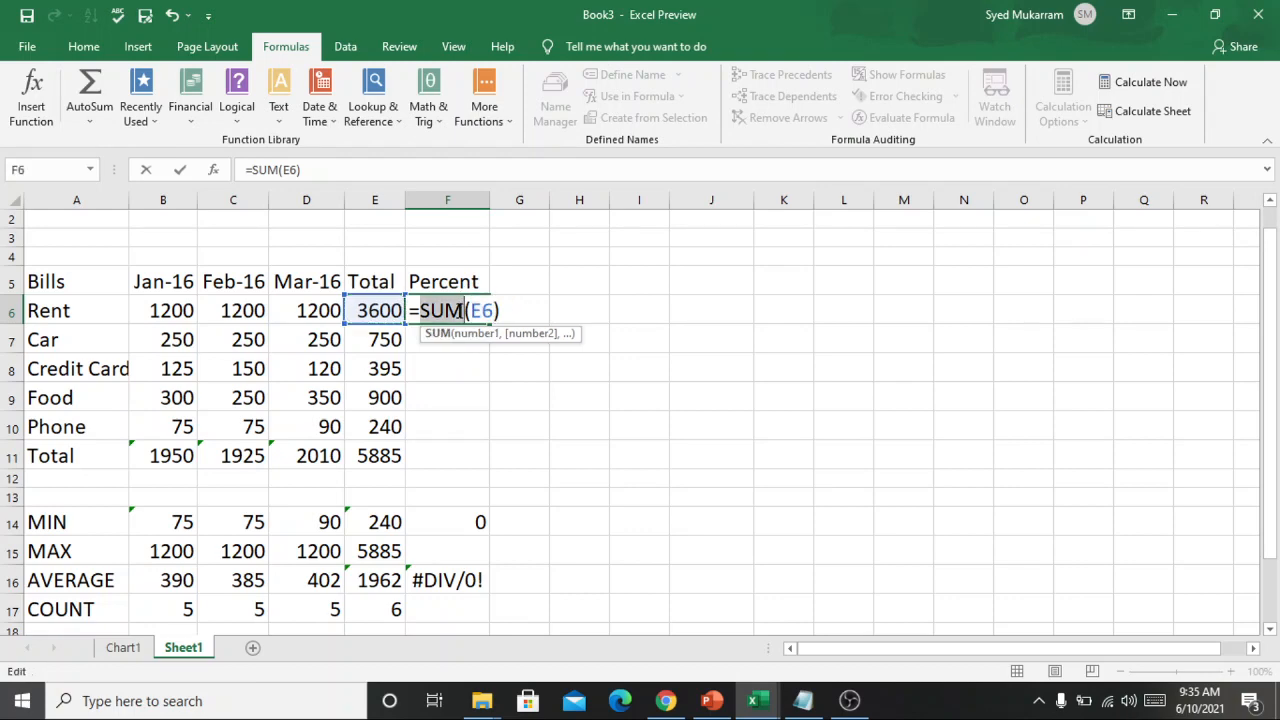
key(BackSpace)
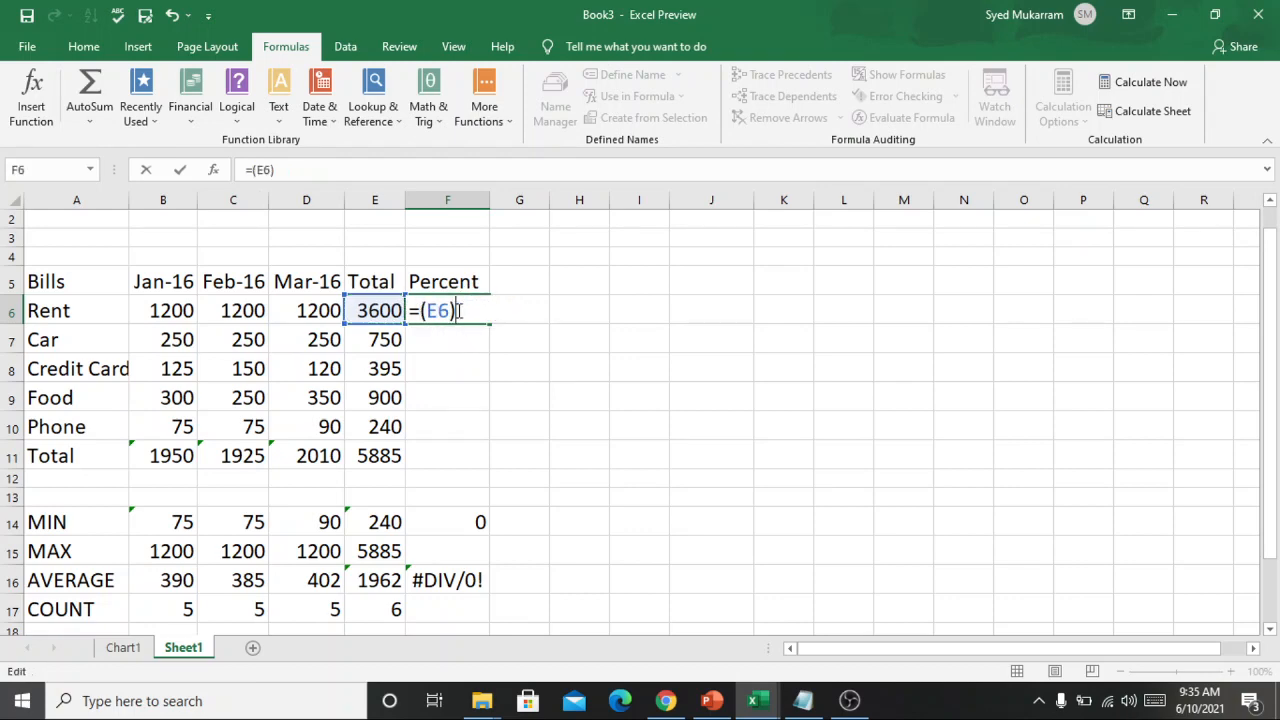
key(BackSpace)
key(BackSpace)
key(BackSpace)
key(BackSpace)
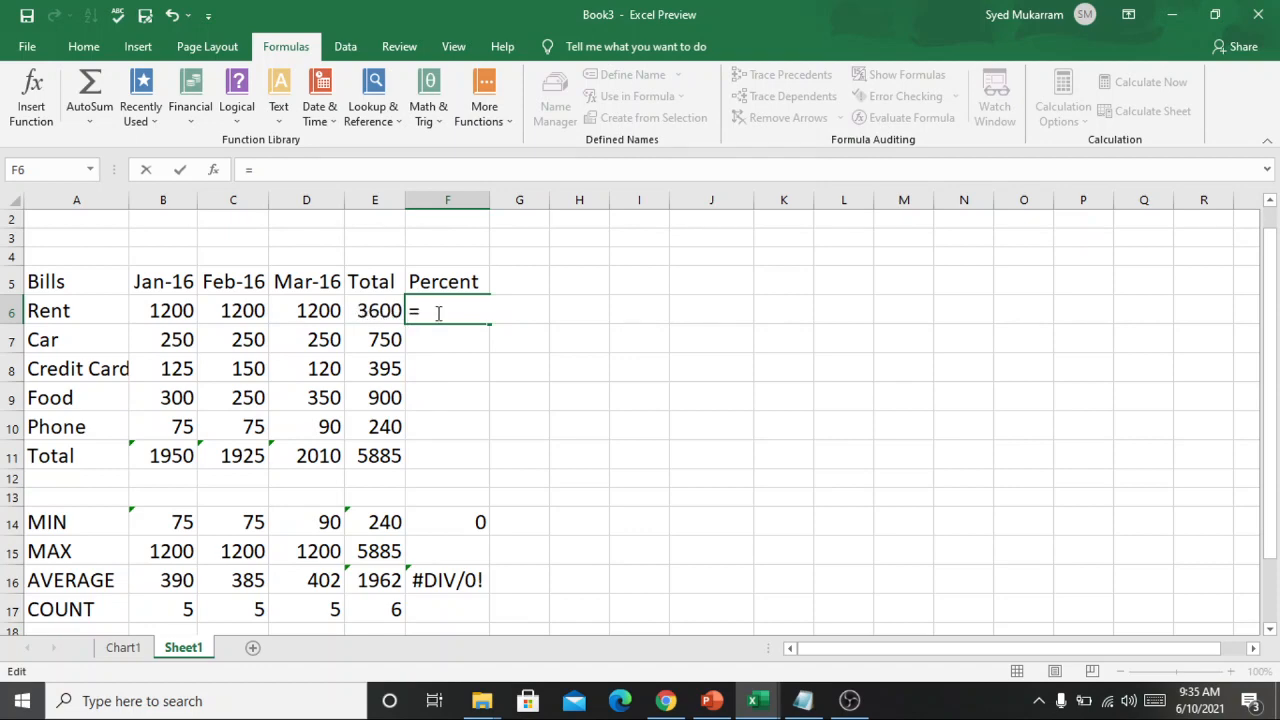
Complete Rent's Percent formula in F6 as =E6/$E$11, with an absolute reference to the grand total.
click(374, 311)
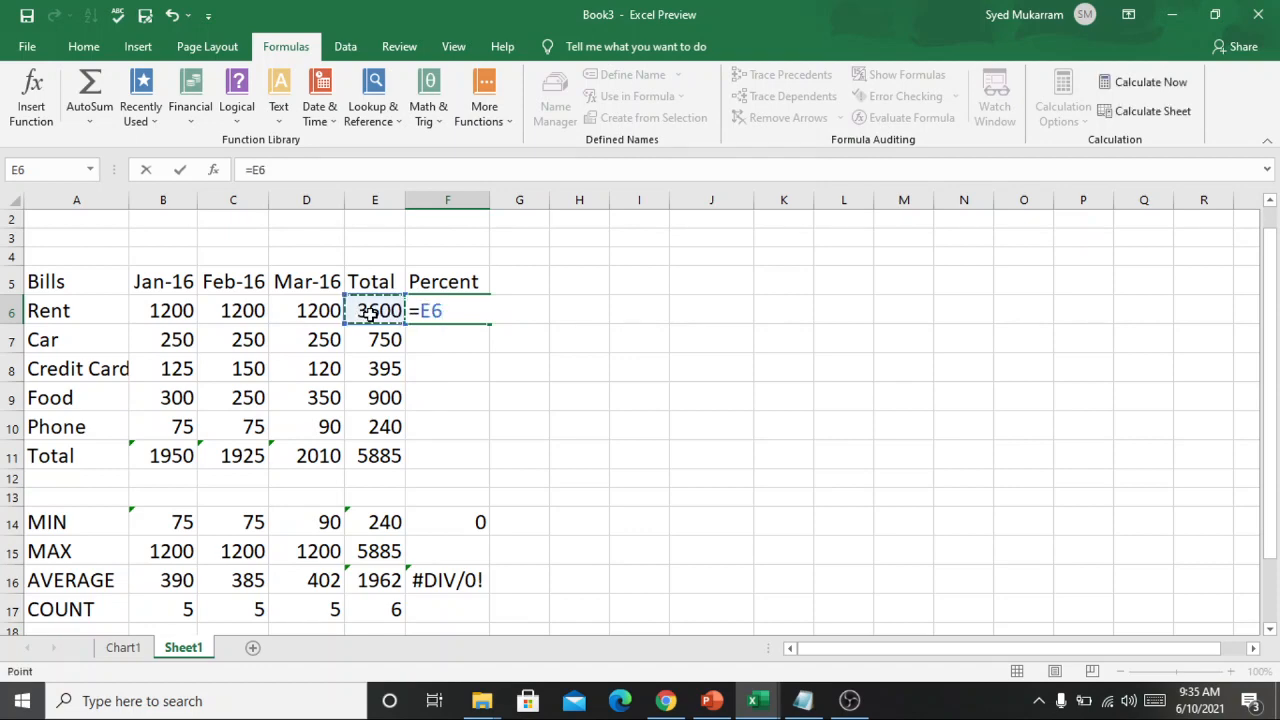
click(452, 310)
text(/)
click(368, 456)
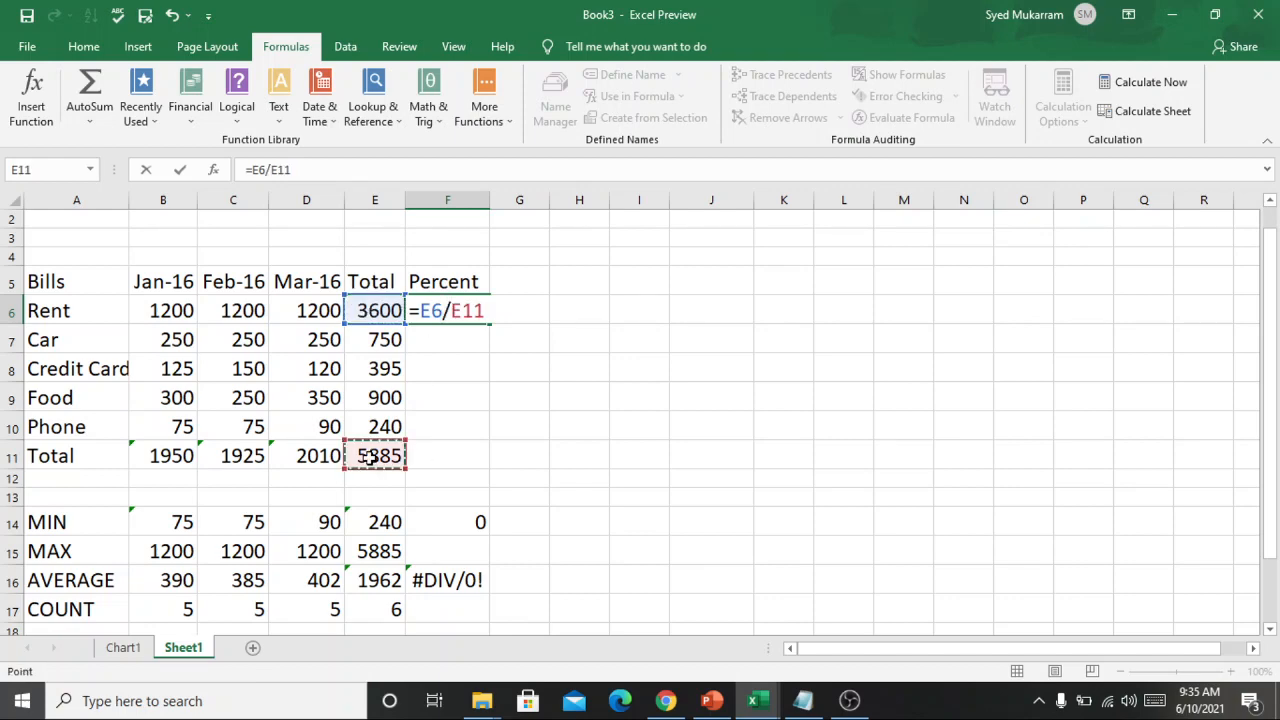
click(452, 310)
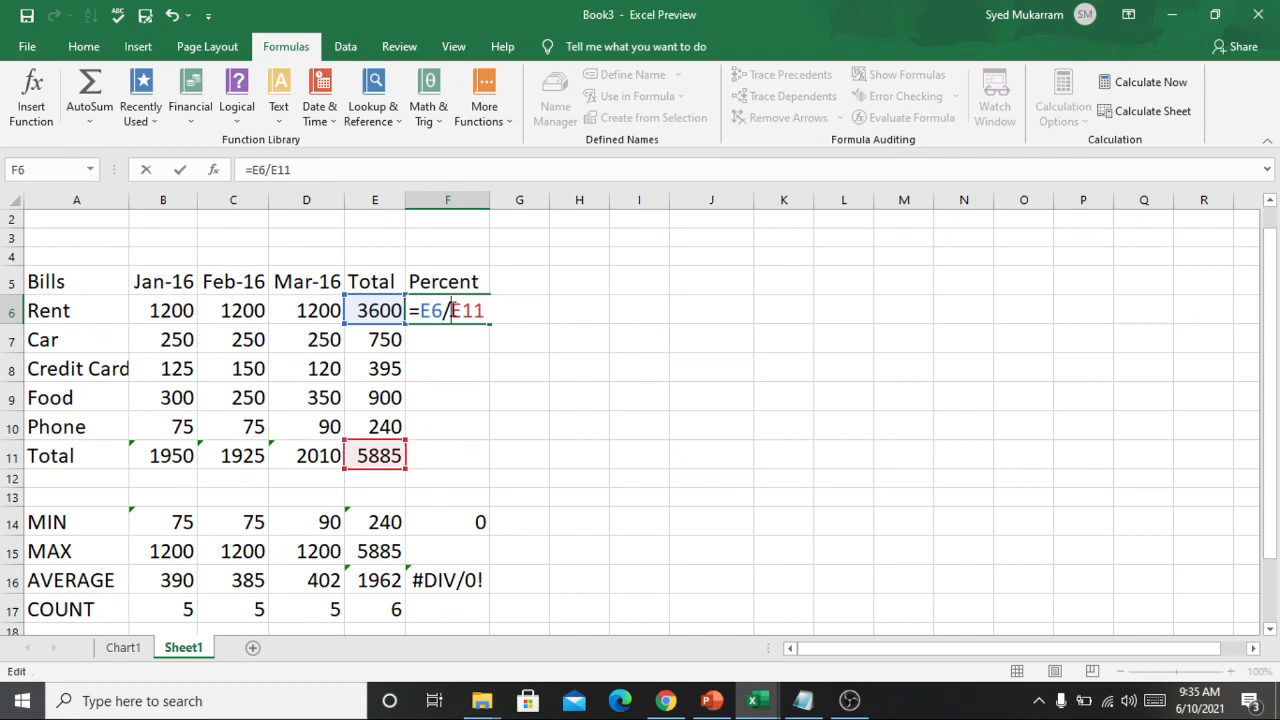
text($)
click(476, 310)
text($)
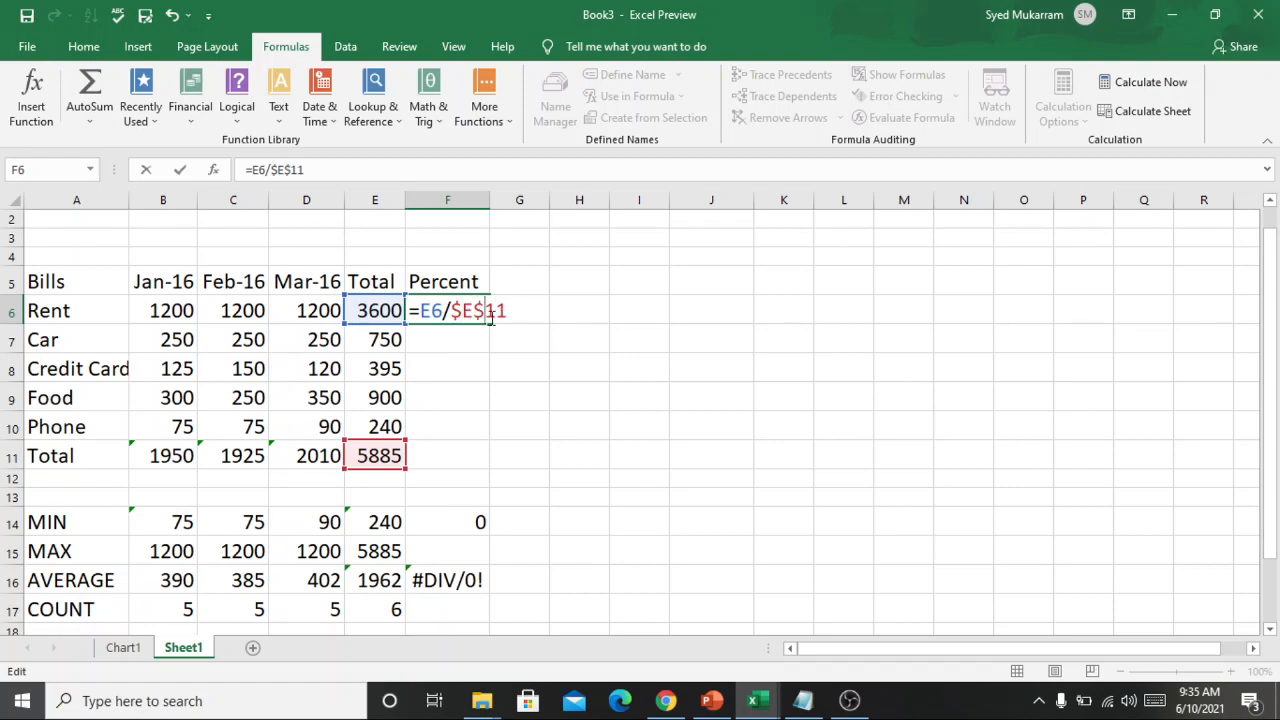
key(Return)
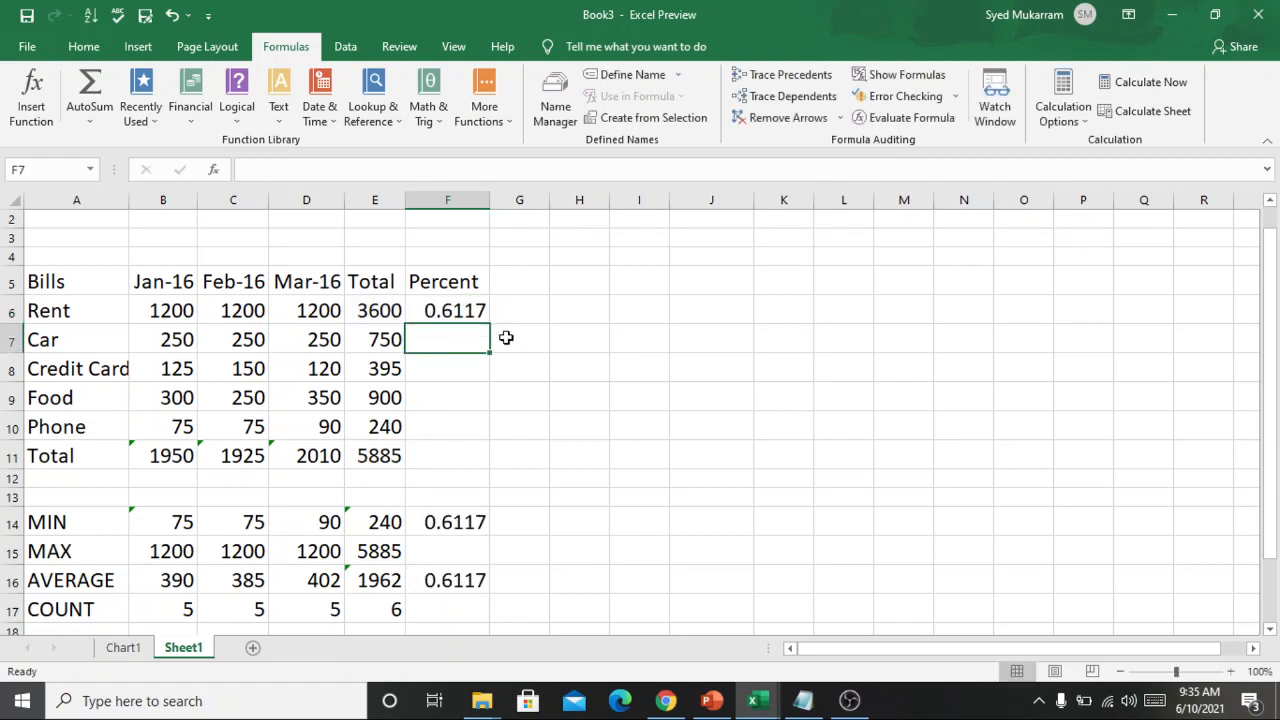
Fill the Percent formula from F6 down through the Total row in F11.
click(456, 307)
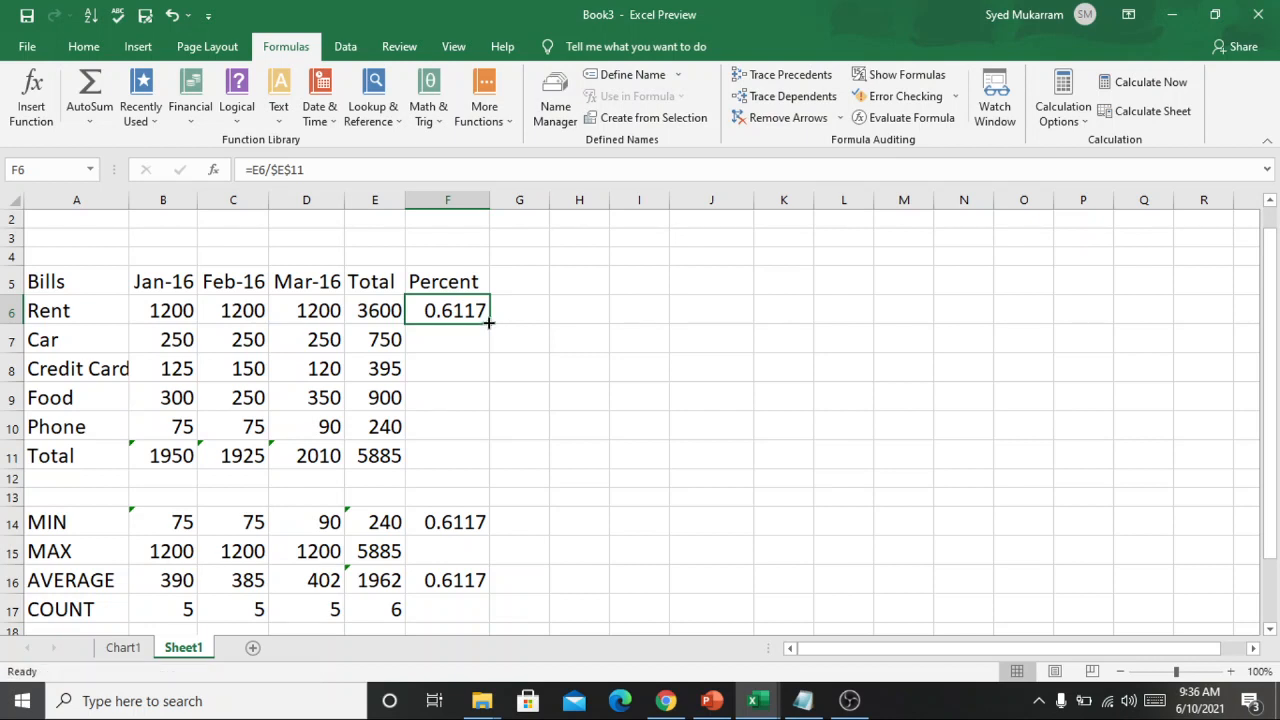
drag(489, 325, 449, 454)
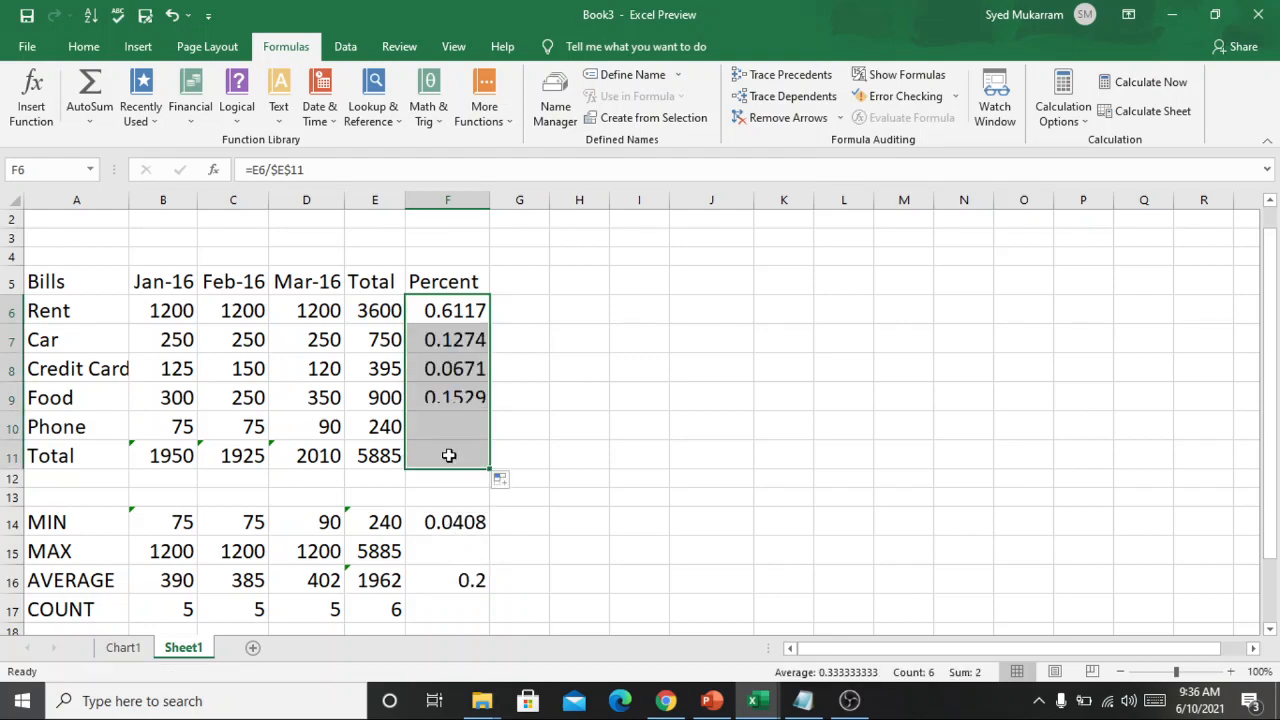
click(572, 388)
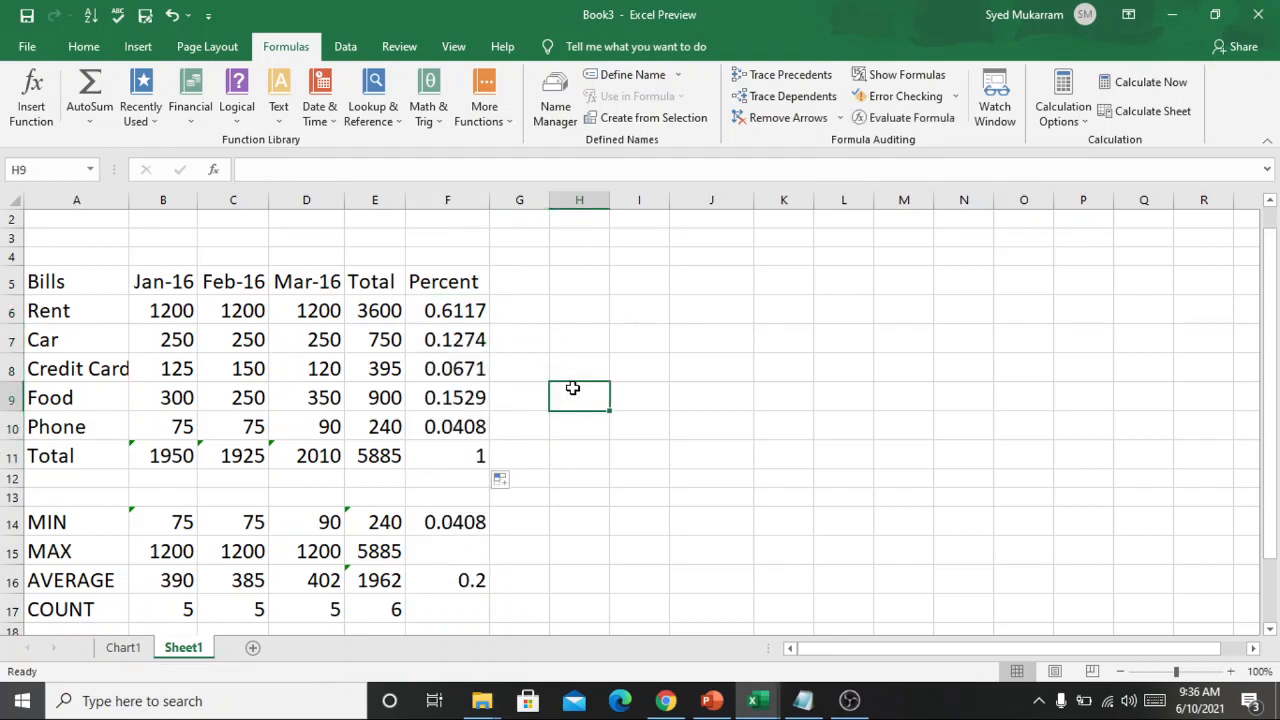